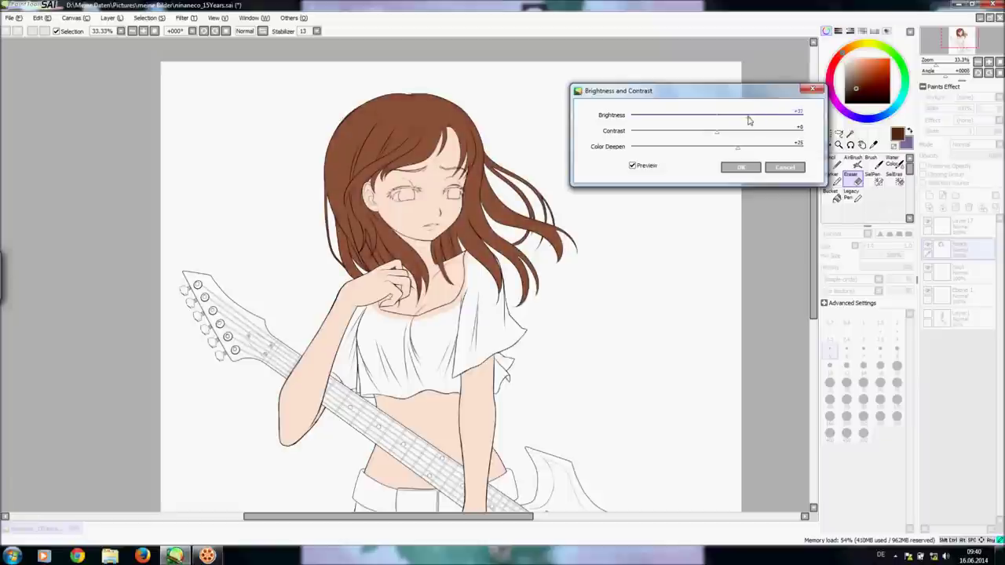
- Raise the hair layer's contrast to +20 alongside brightness +38 and color deepen +25, and apply the adjustment
click(724, 132)
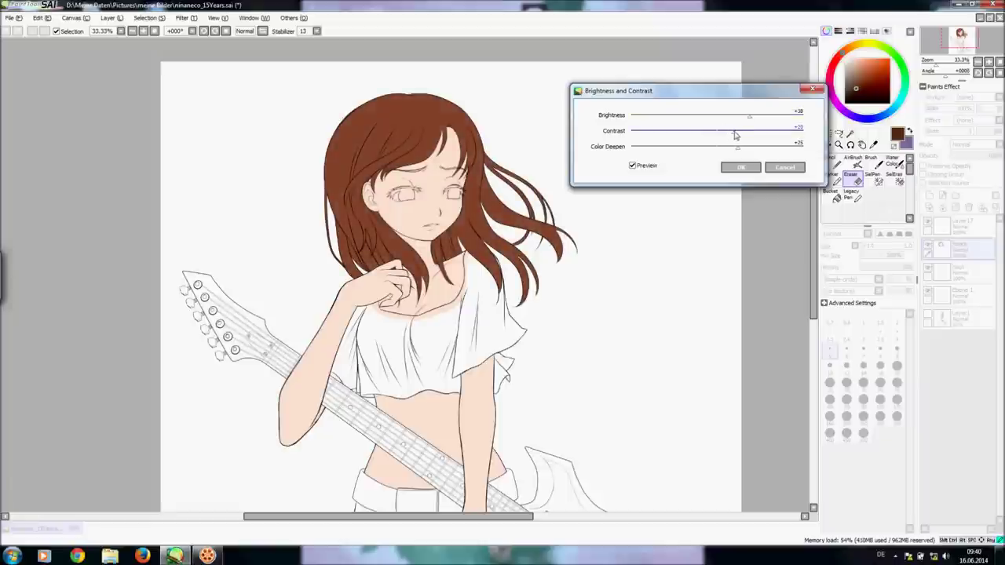
click(740, 167)
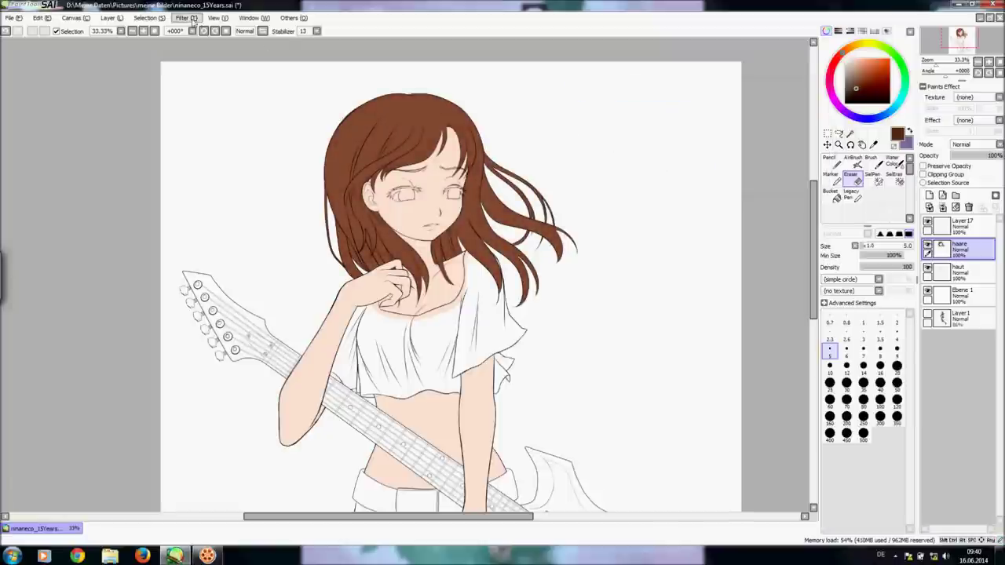
click(186, 17)
click(205, 30)
drag(854, 131, 855, 137)
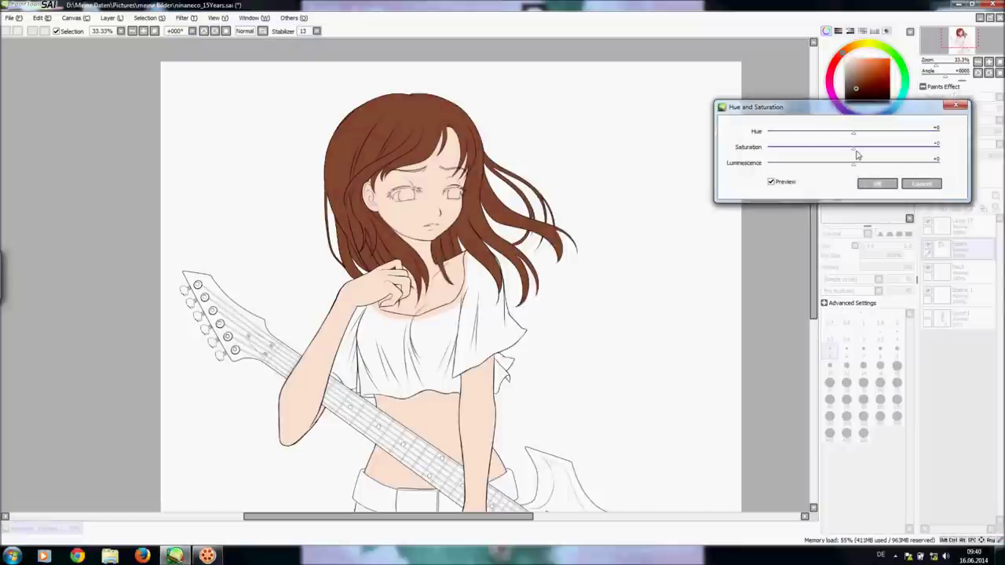
mouse_move(853, 162)
mouse_down()
mouse_move(876, 170)
mouse_move(864, 170)
mouse_up()
mouse_move(854, 133)
mouse_down()
mouse_move(866, 137)
mouse_move(845, 140)
mouse_move(853, 144)
mouse_up()
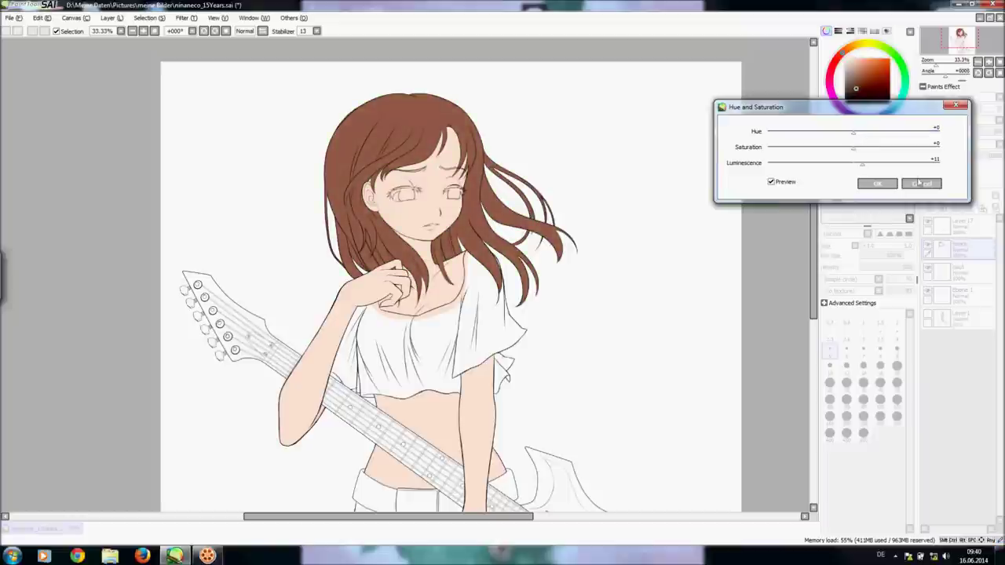
click(922, 184)
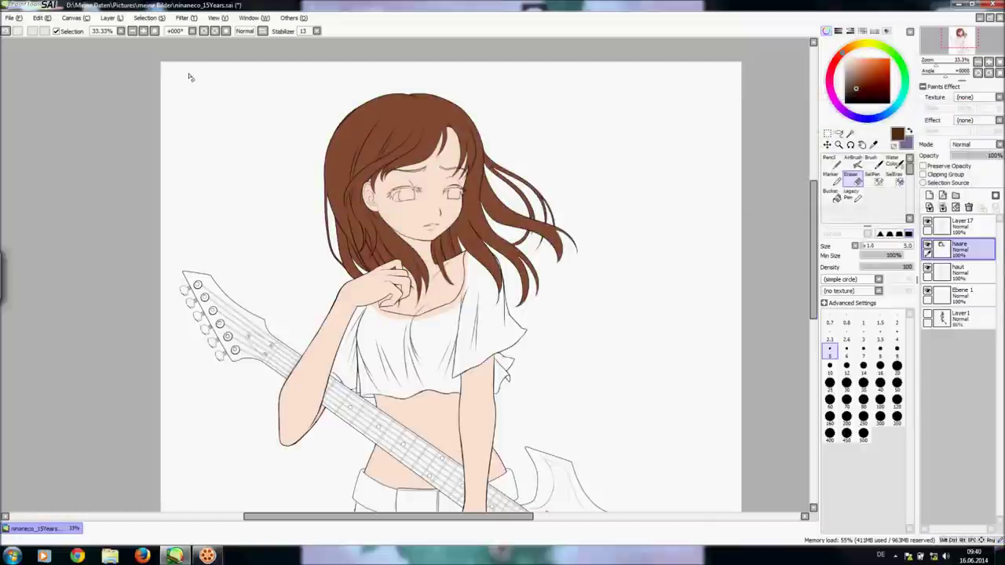
key(ctrl+z)
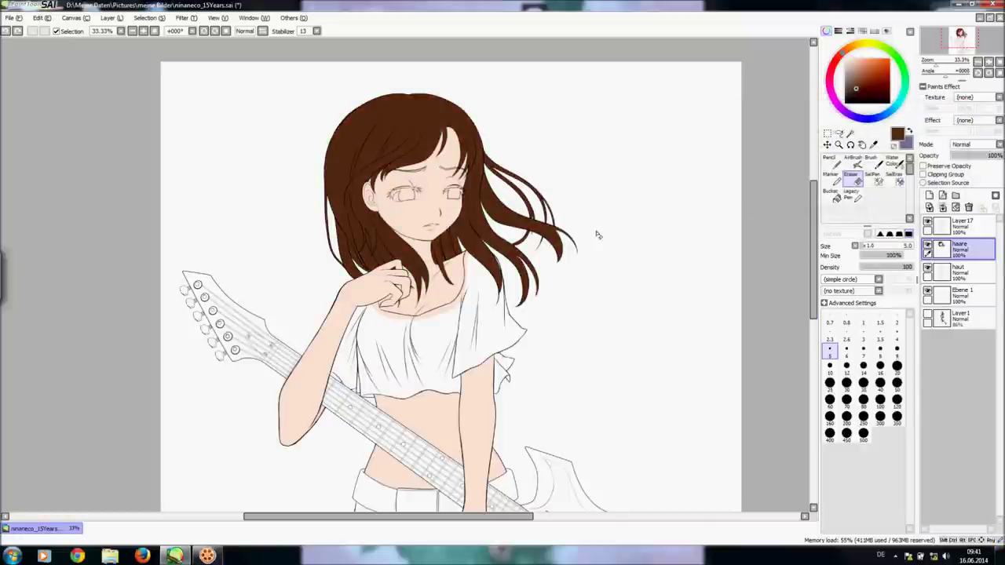
click(21, 32)
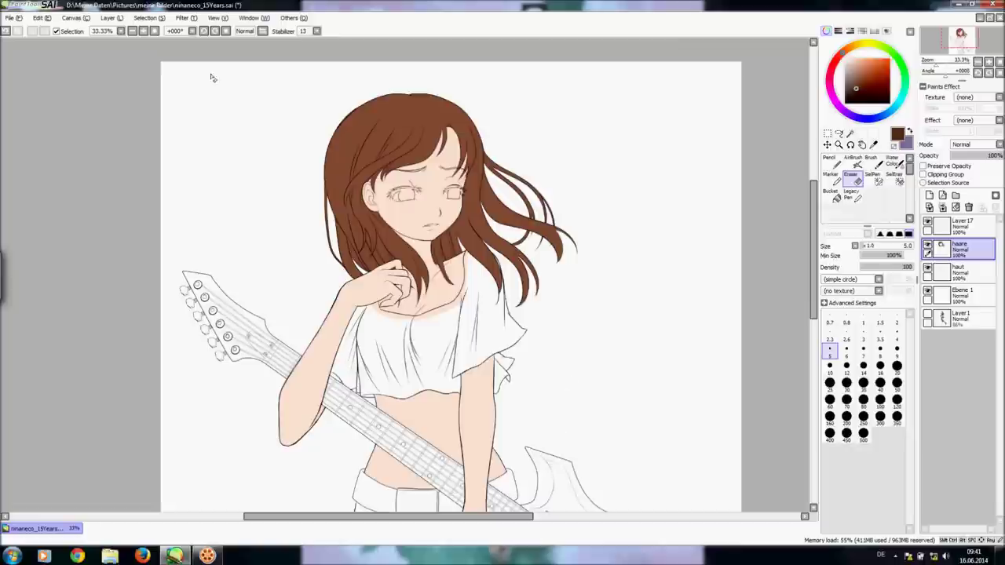
click(187, 17)
click(207, 33)
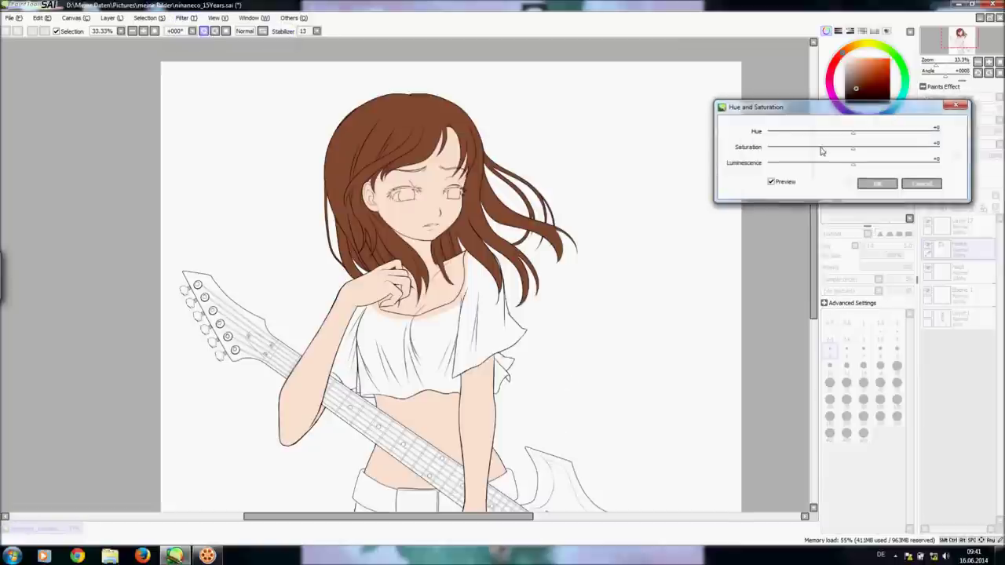
drag(853, 137, 854, 139)
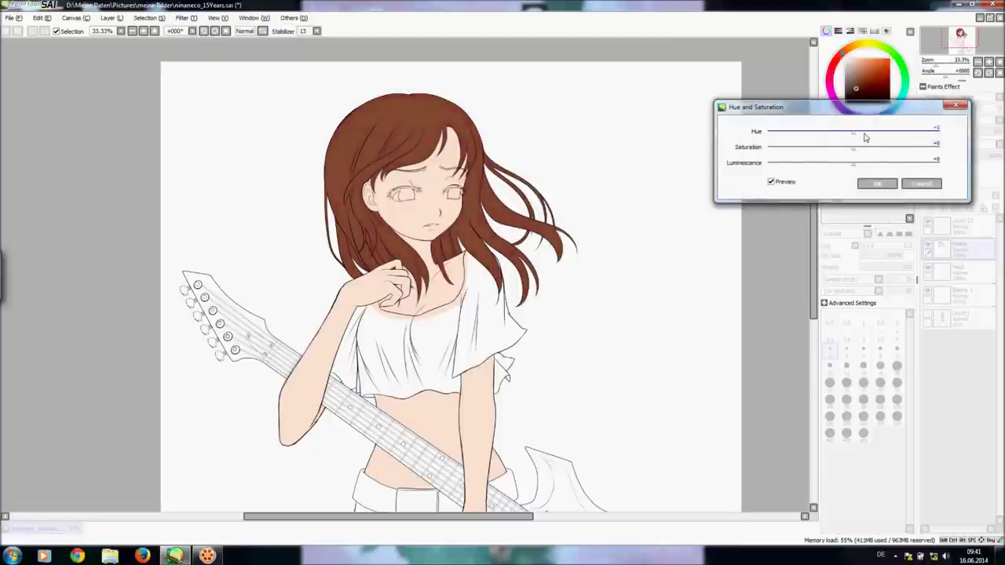
click(891, 183)
- Create a new layer above the haare layer and choose a dark muted green as the painting colour
drag(814, 194, 814, 253)
scroll(814, 206, down, 1)
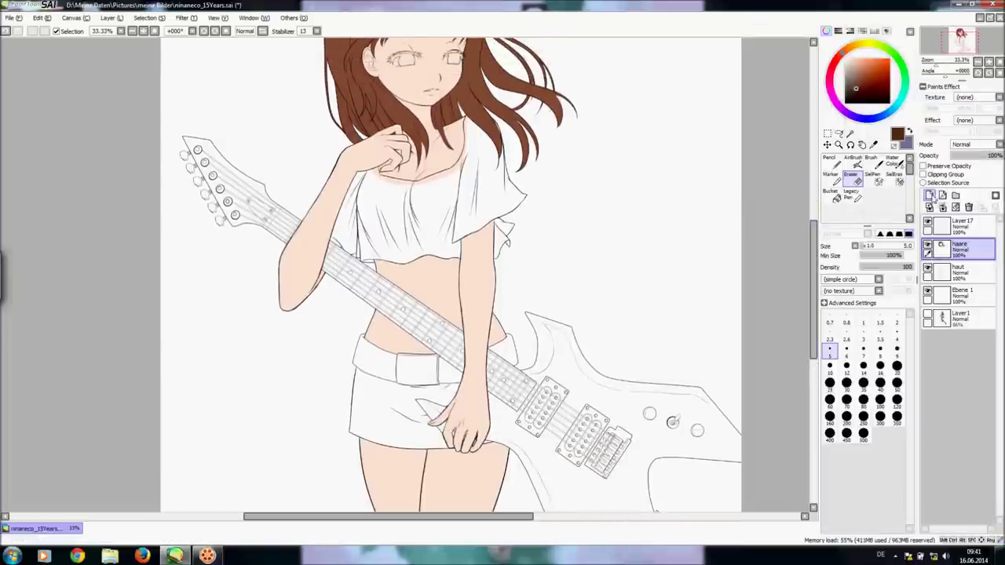
click(929, 195)
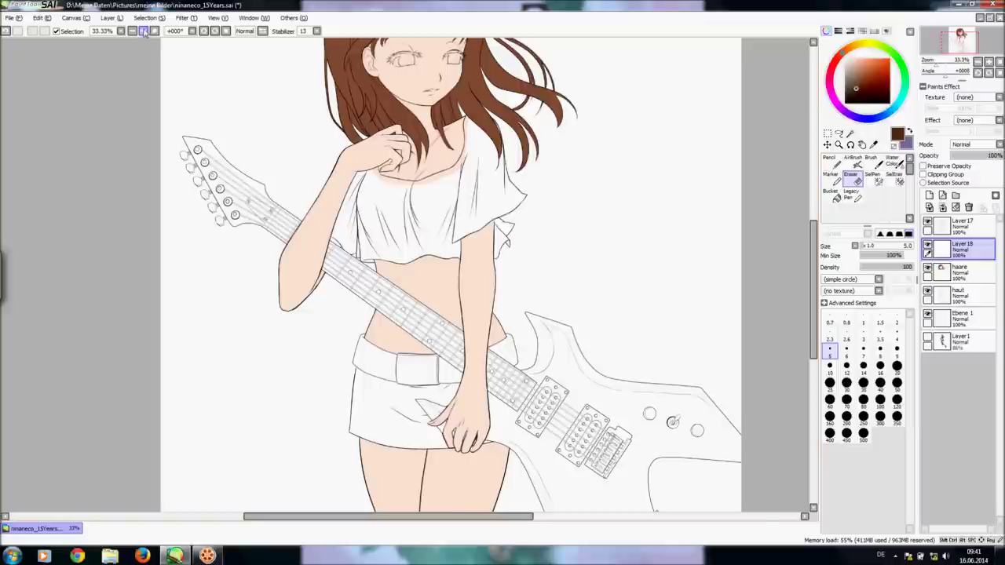
click(143, 31)
click(143, 32)
drag(815, 277, 820, 240)
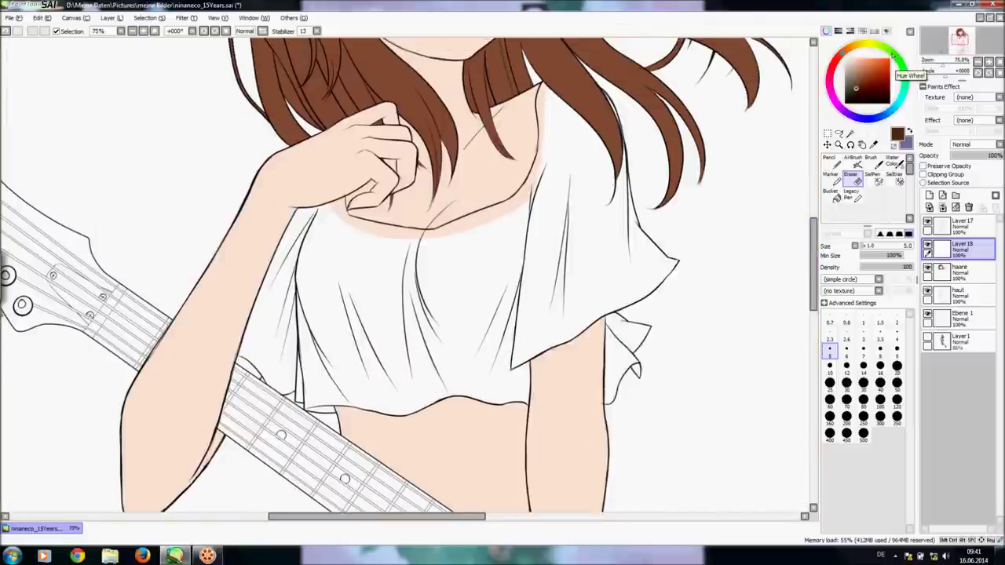
drag(895, 59, 890, 51)
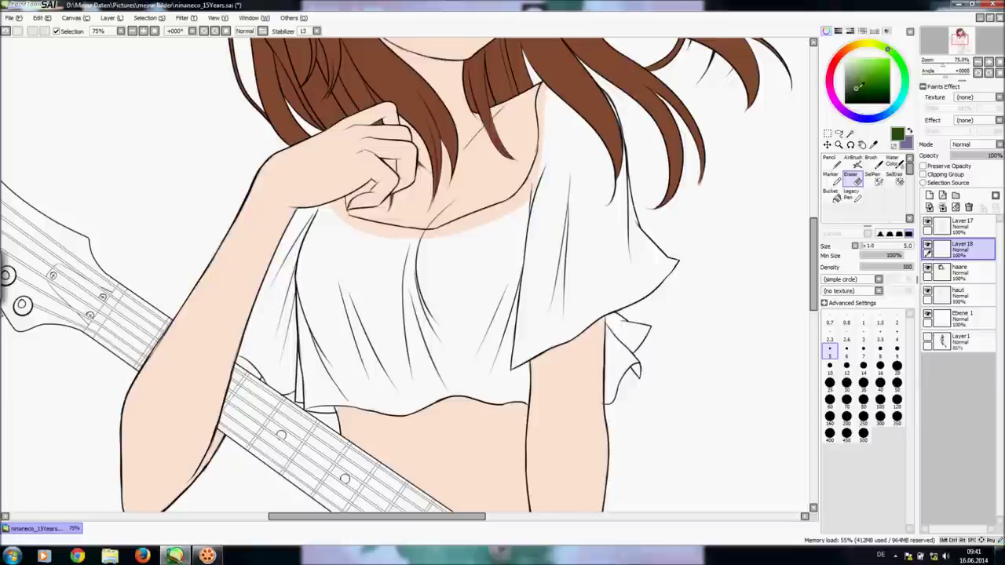
drag(857, 87, 859, 92)
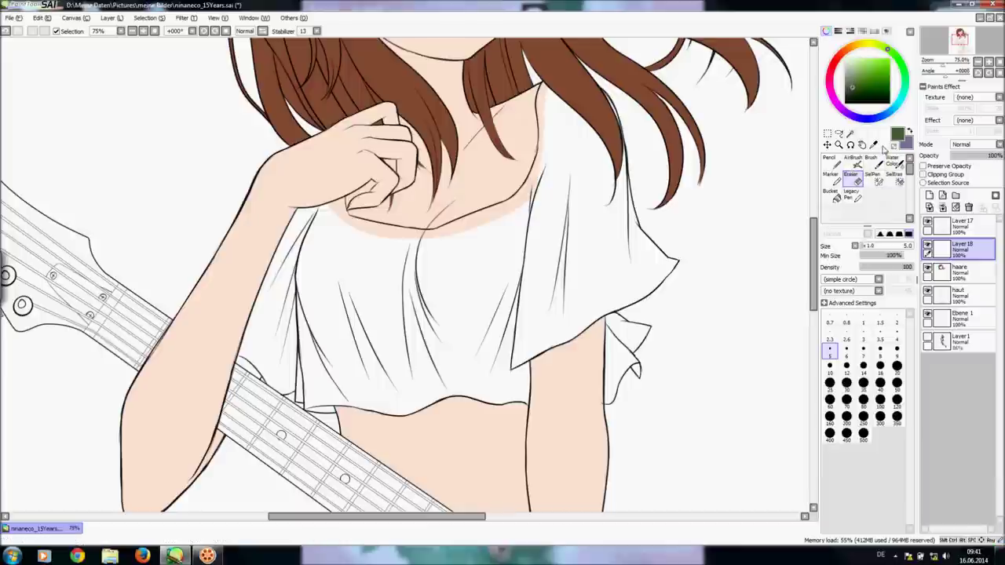
- Set the magic wand's color difference to ±115 and try to select the shirt front on the Layer17 line art
click(850, 135)
click(961, 225)
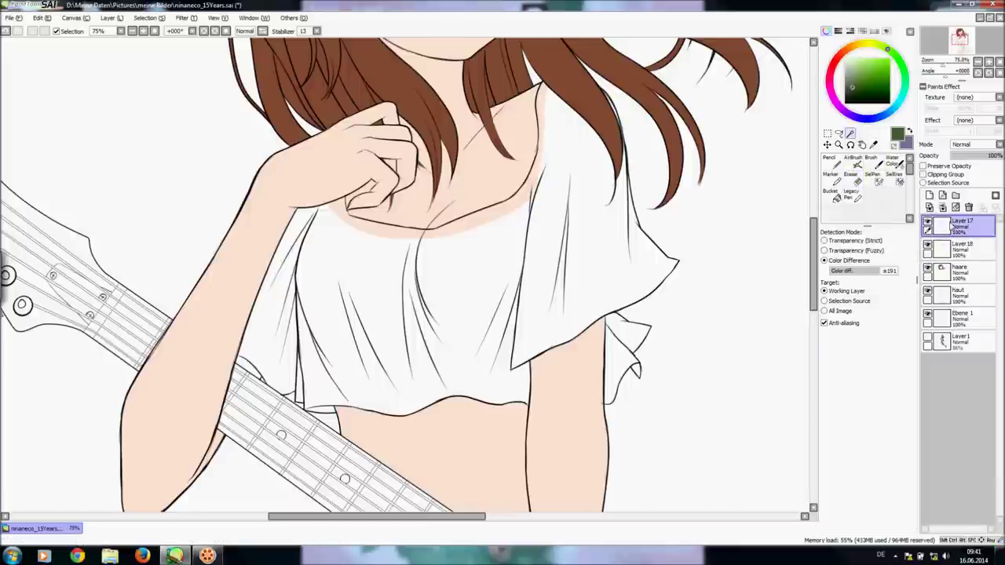
click(464, 306)
key(ctrl+d)
drag(877, 272, 859, 272)
click(389, 393)
key(ctrl+d)
- Select the ruffles behind the lowered arm and the narrow fabric gap near the guitar neck with the magic wand
click(625, 334)
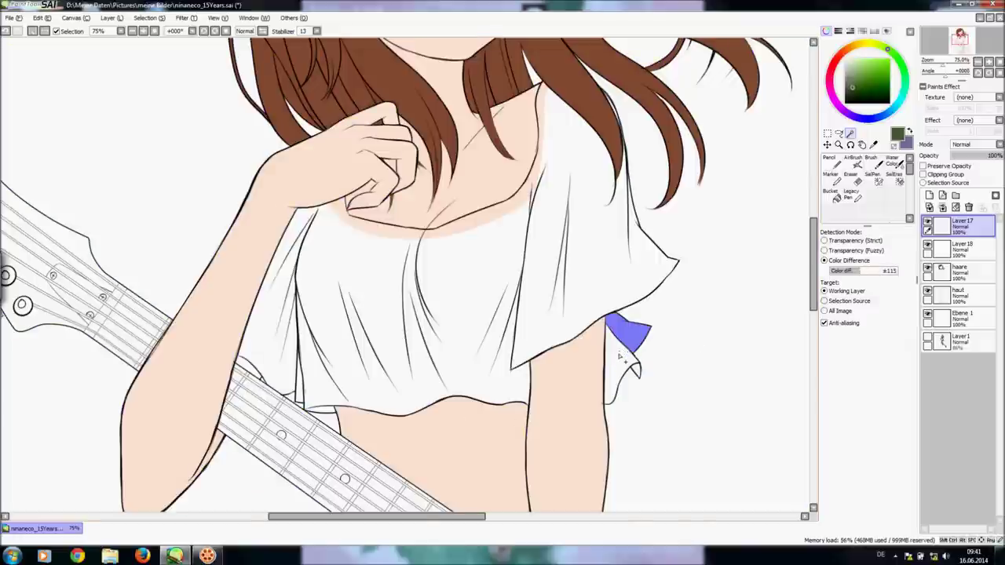
click(620, 357)
click(322, 410)
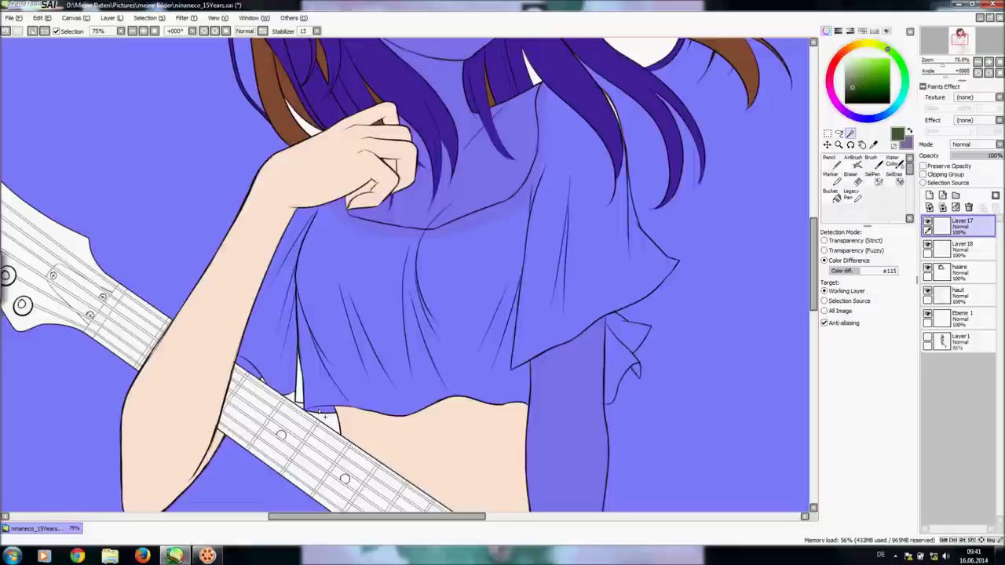
key(ctrl+z)
click(301, 398)
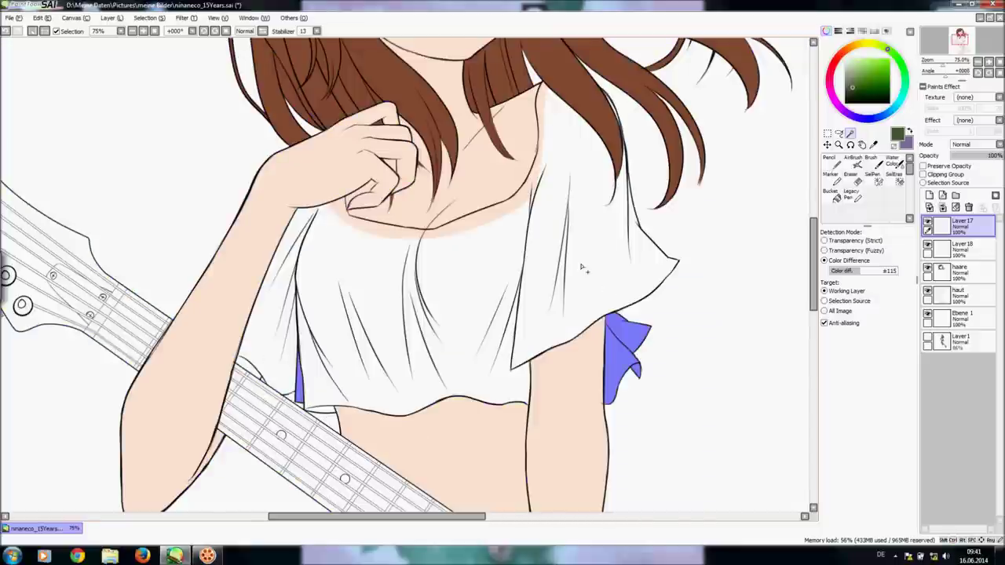
click(594, 283)
key(ctrl+z)
- Paint the selected ruffles and fabric gap dark green on Layer18 with a size 76 brush, and clear the selection
click(871, 163)
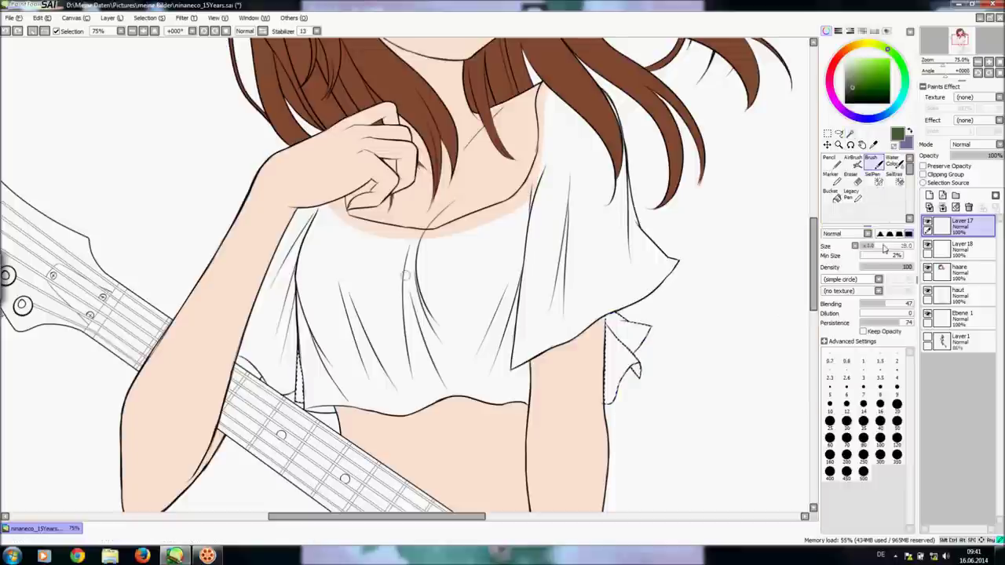
click(962, 247)
click(612, 318)
mouse_move(626, 297)
mouse_down()
mouse_move(632, 357)
mouse_move(620, 393)
mouse_up()
drag(320, 417, 300, 369)
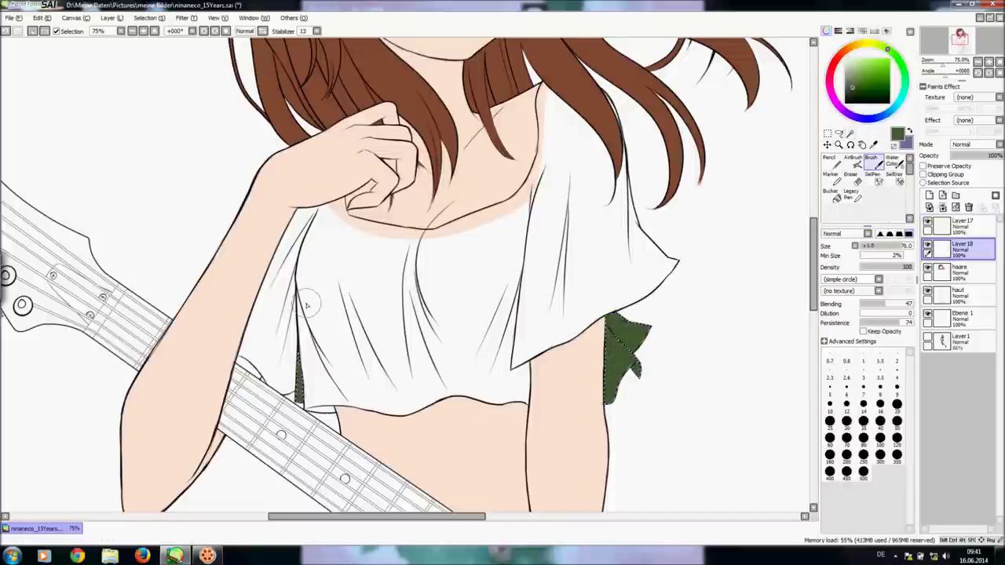
key(ctrl+d)
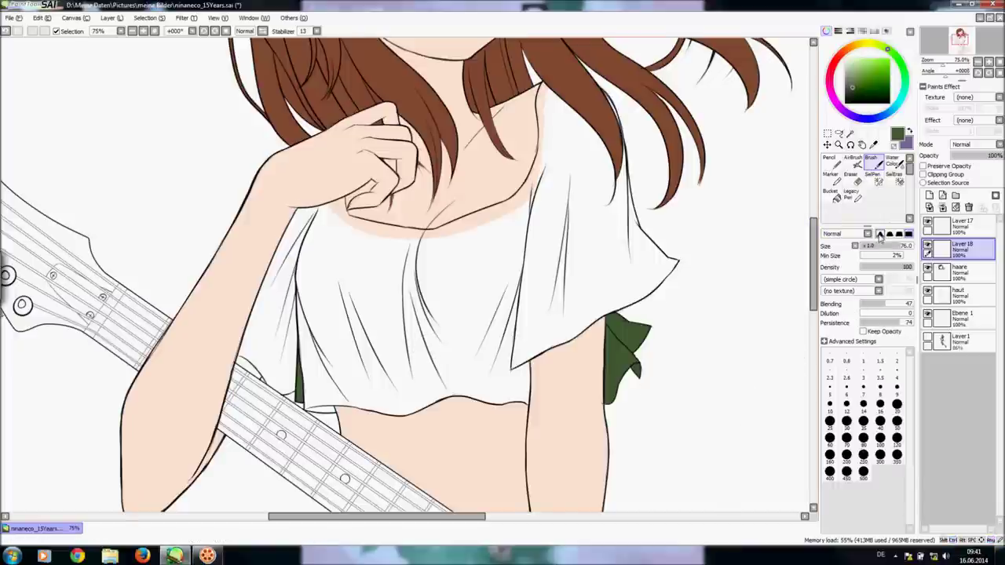
- Fill the small uncoloured area between the raised arm and guitar neck with the sampled skin tone on the haut layer, using a size 20 brush
click(910, 134)
alt+click(438, 449)
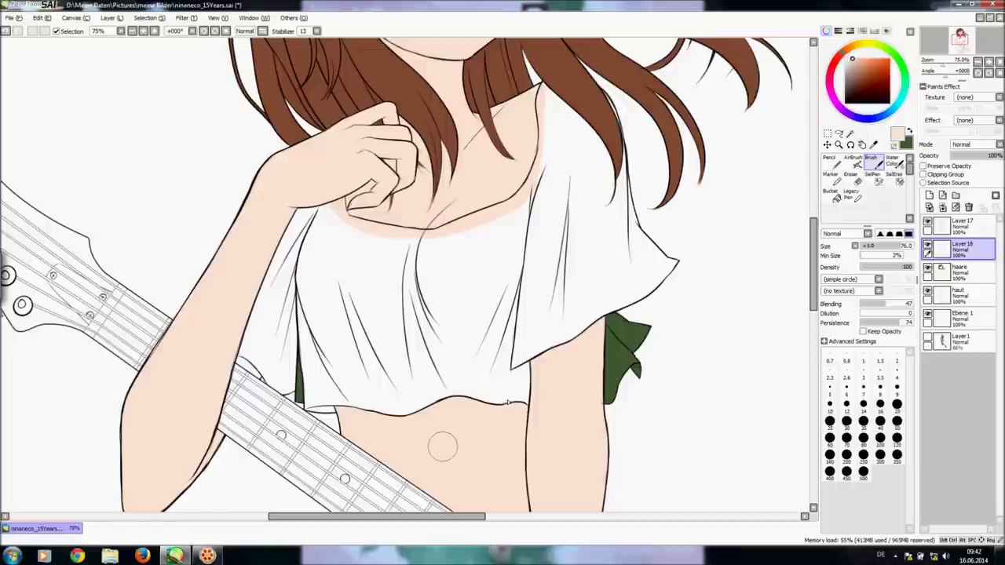
click(856, 164)
click(871, 163)
click(897, 405)
click(960, 294)
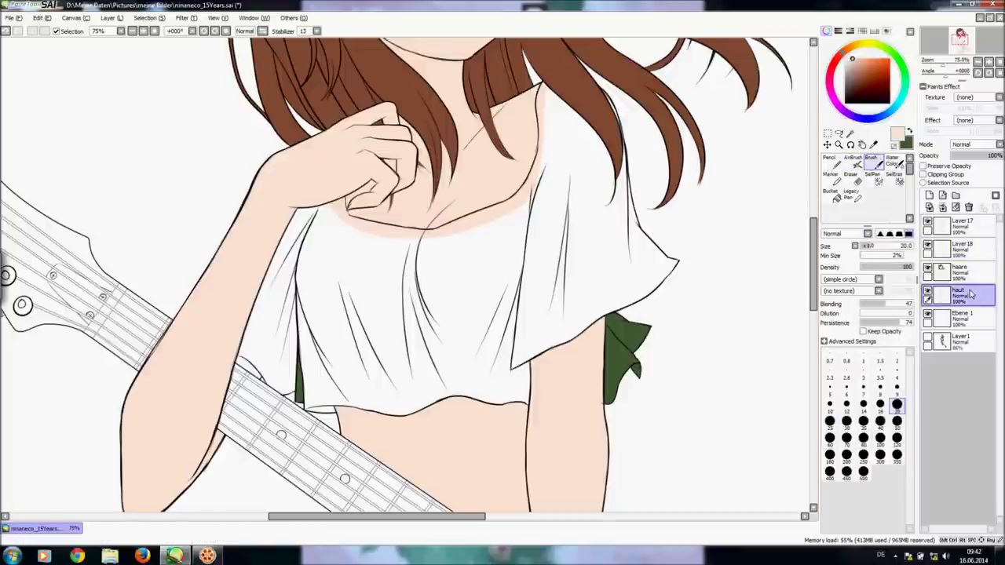
click(144, 32)
click(146, 31)
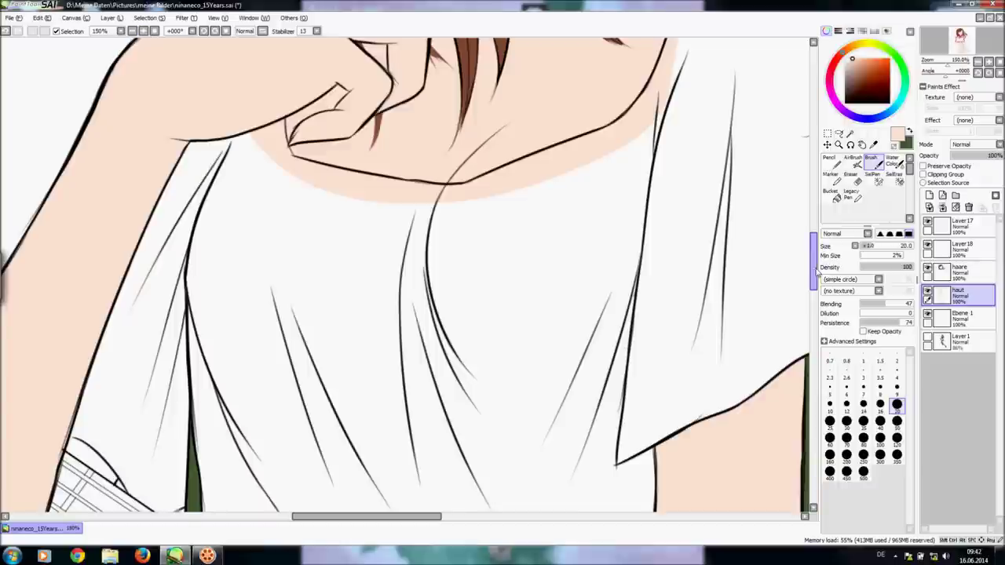
drag(813, 266, 813, 290)
drag(395, 517, 373, 516)
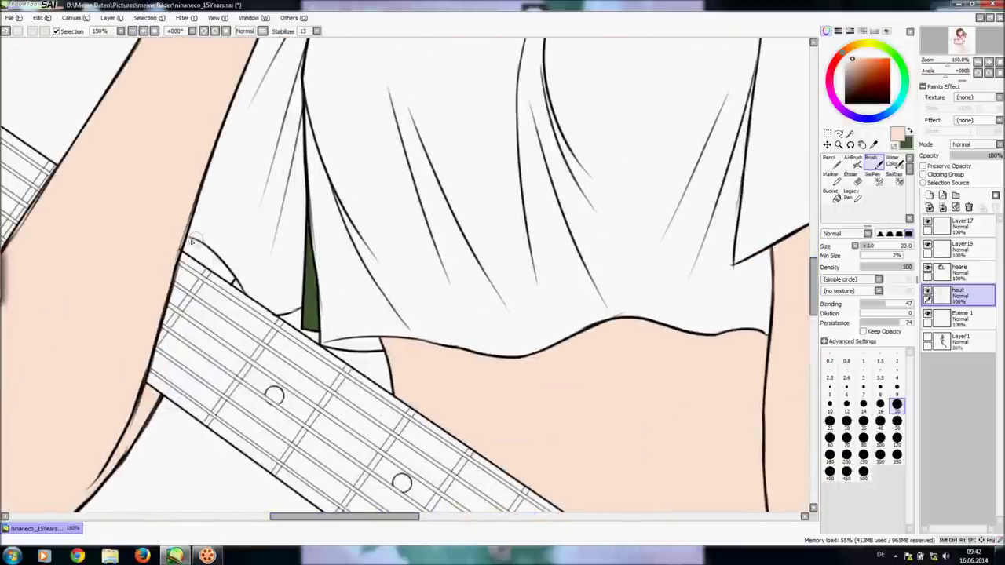
mouse_move(203, 250)
mouse_down()
mouse_move(232, 277)
mouse_move(184, 248)
mouse_move(233, 242)
mouse_move(214, 269)
mouse_up()
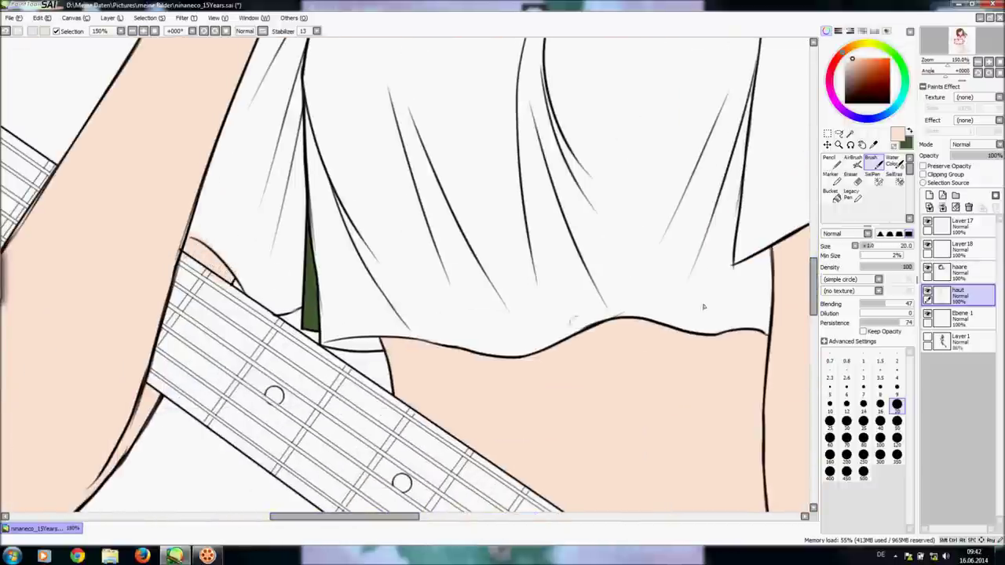
key(e)
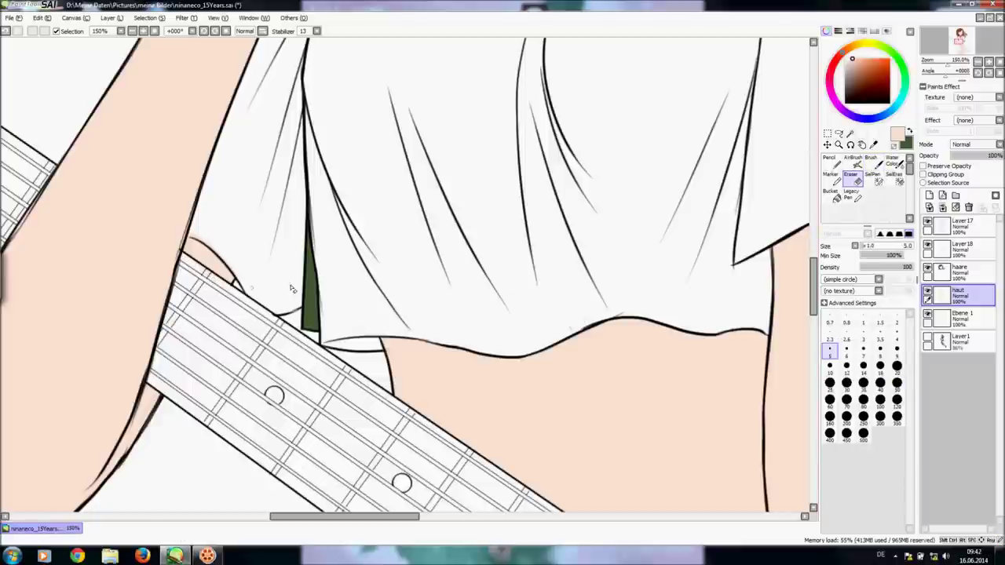
- Paint the sleeve beside the raised arm and outline the shirt's neckline in dark green on Layer18 with a size 27 brush
click(959, 248)
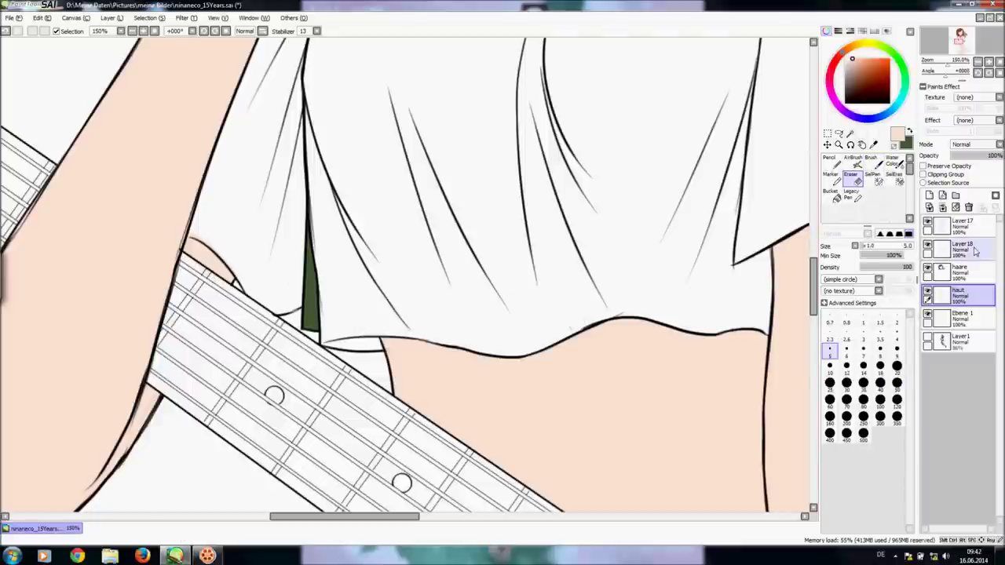
click(132, 31)
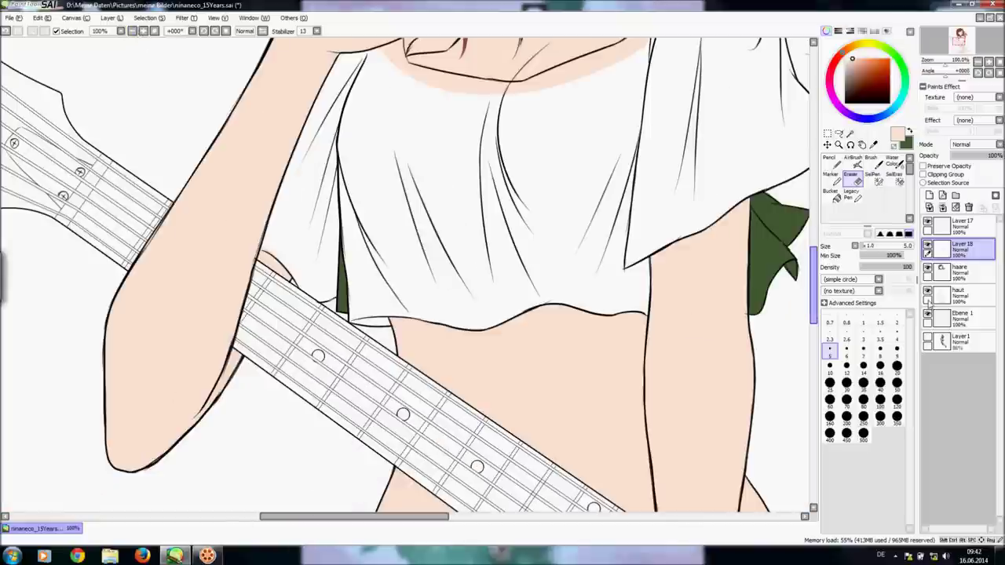
drag(439, 518, 451, 517)
click(875, 162)
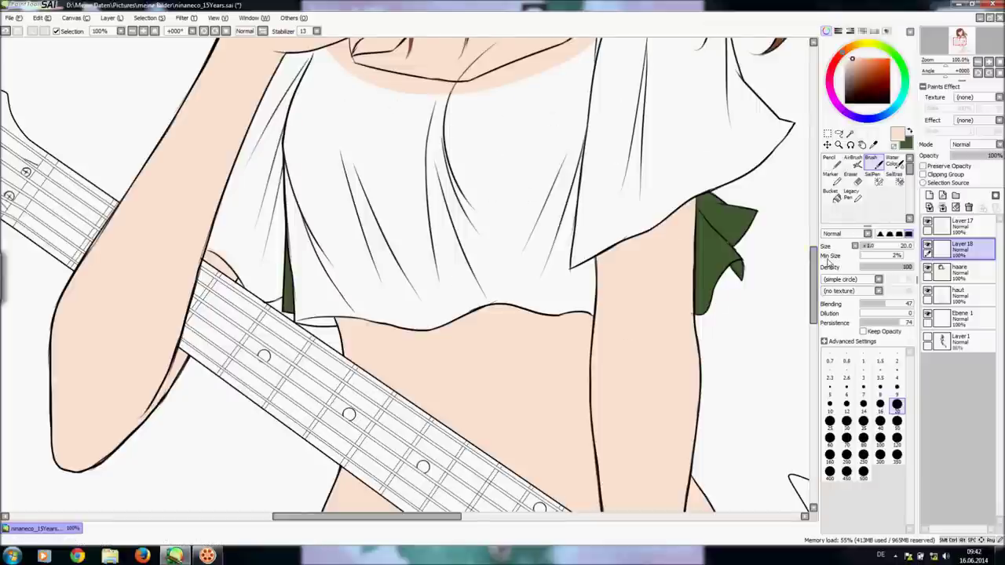
mouse_move(814, 251)
mouse_down()
mouse_move(814, 224)
mouse_move(814, 265)
mouse_up()
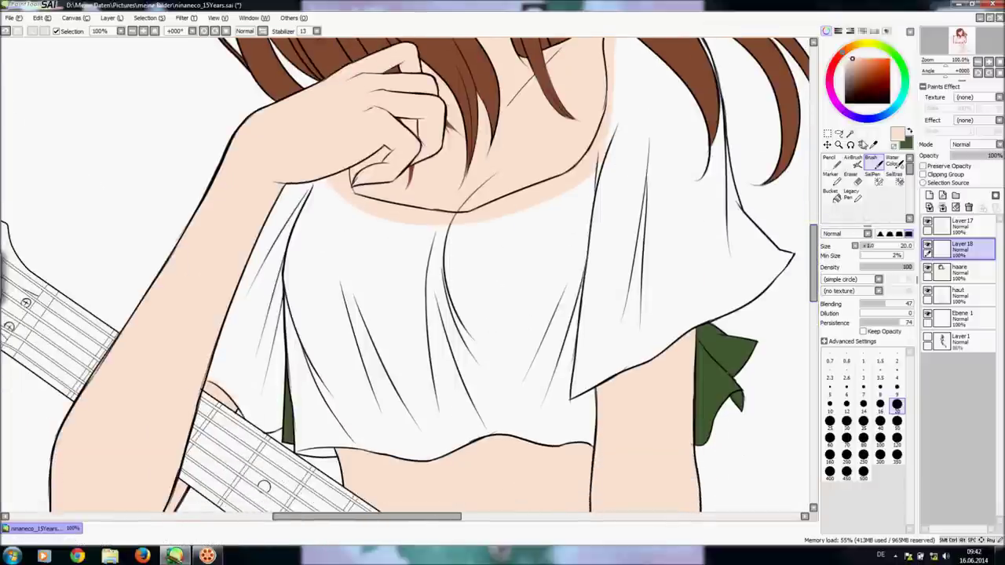
click(909, 132)
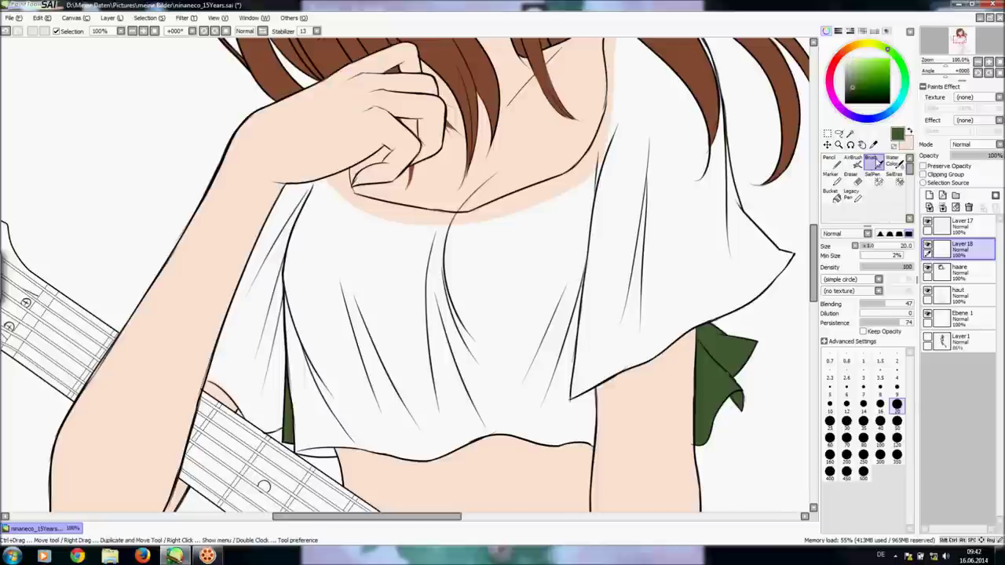
drag(867, 245, 873, 245)
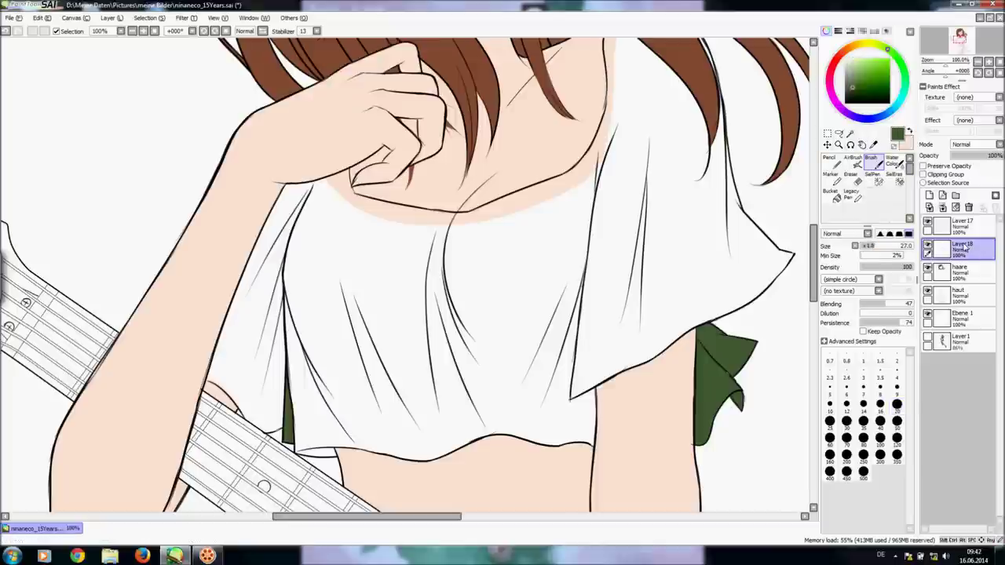
mouse_move(259, 271)
mouse_down()
mouse_move(243, 330)
mouse_move(259, 244)
mouse_move(246, 281)
mouse_move(303, 294)
mouse_move(373, 255)
mouse_up()
mouse_move(343, 176)
mouse_down()
mouse_move(355, 206)
mouse_move(540, 238)
mouse_up()
mouse_move(429, 213)
mouse_down()
mouse_move(480, 219)
mouse_move(456, 222)
mouse_move(517, 196)
mouse_move(509, 186)
mouse_move(472, 221)
mouse_move(569, 177)
mouse_move(611, 116)
mouse_move(603, 137)
mouse_move(598, 146)
mouse_move(609, 99)
mouse_move(610, 179)
mouse_up()
- Move Layer18 below the haare layer and paint the shirt's shoulder edge beneath the hair dark green
scroll(628, 133, up, 3)
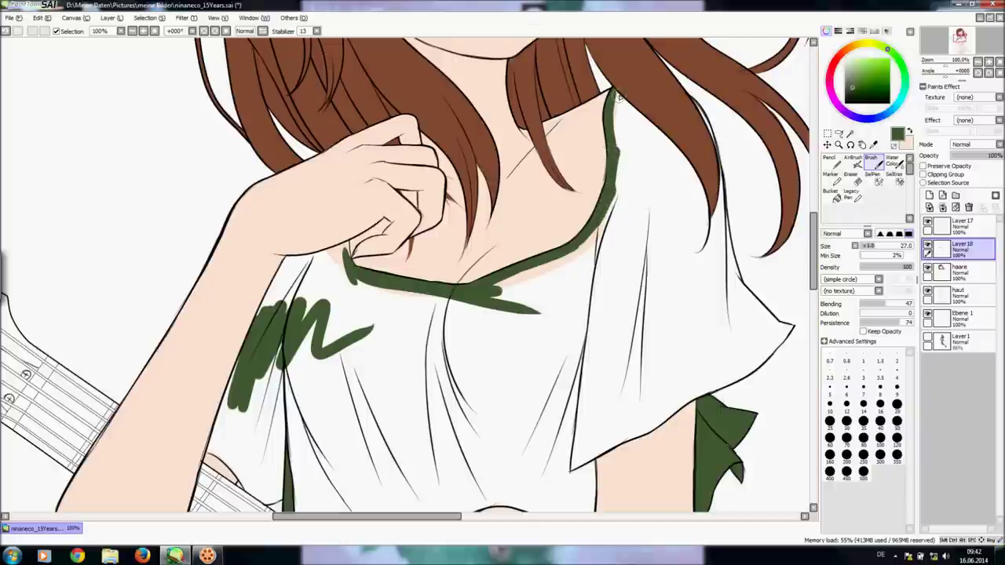
drag(624, 93, 673, 155)
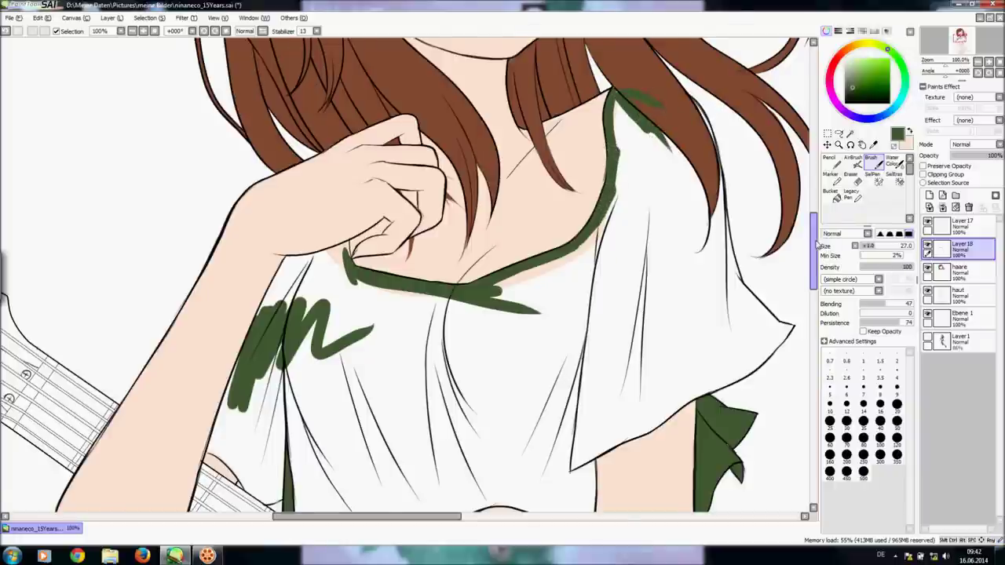
drag(815, 245, 815, 231)
drag(972, 250, 978, 285)
mouse_move(665, 236)
mouse_down()
mouse_move(660, 220)
mouse_move(695, 259)
mouse_up()
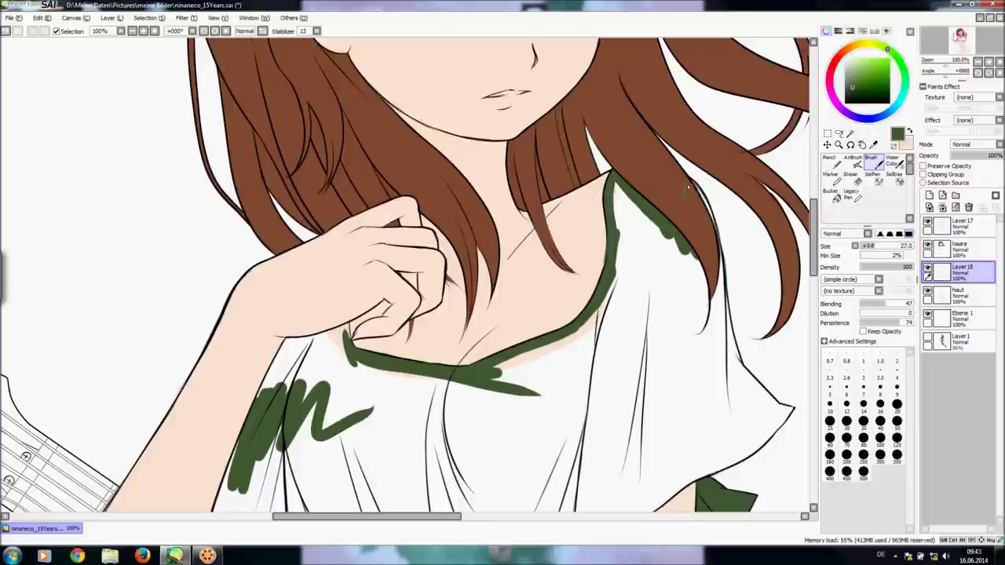
- Outline the outer edge of the sleeve and its hem above the lowered arm in dark green
mouse_move(711, 229)
mouse_down()
mouse_move(720, 353)
mouse_move(729, 352)
mouse_move(720, 293)
mouse_move(731, 332)
mouse_move(724, 290)
mouse_move(737, 372)
mouse_move(734, 345)
mouse_up()
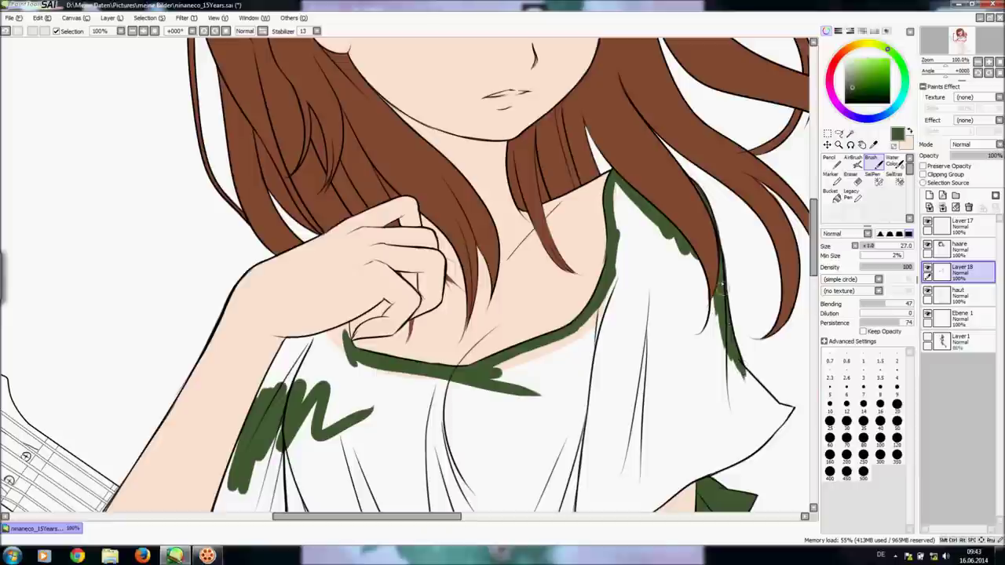
drag(732, 348, 779, 408)
drag(815, 260, 819, 282)
scroll(801, 263, down, 1)
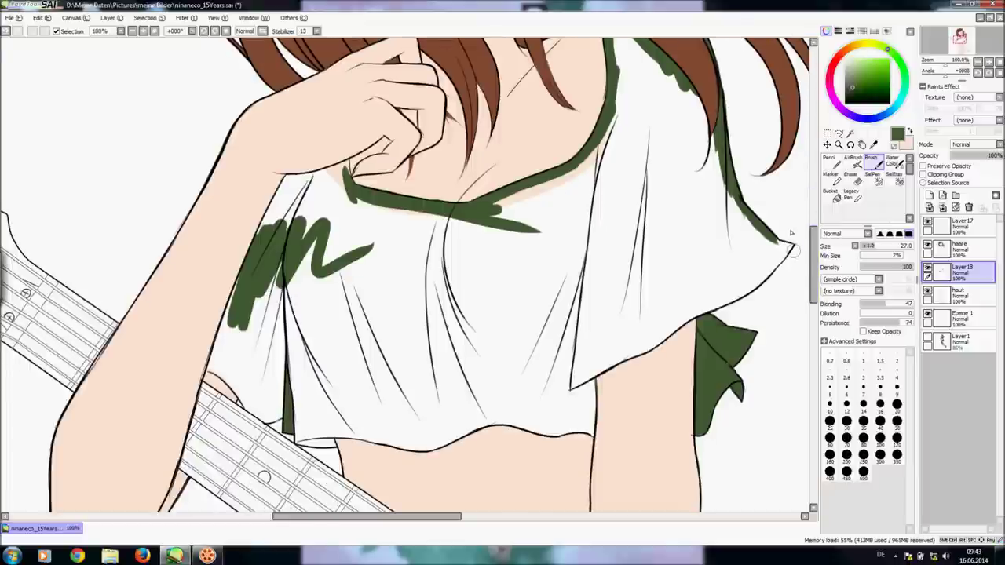
mouse_move(787, 245)
mouse_down()
mouse_move(730, 297)
mouse_move(760, 280)
mouse_move(749, 292)
mouse_move(567, 385)
mouse_move(635, 349)
mouse_up()
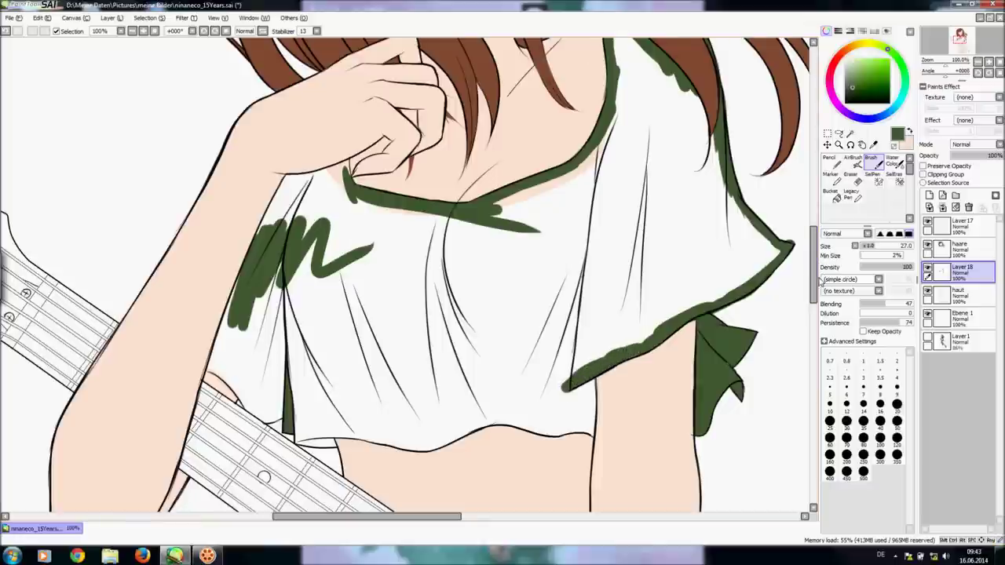
- Outline the sleeve edge next to the guitar neck and along the underside of the raised arm in dark green
scroll(795, 499, down, 4)
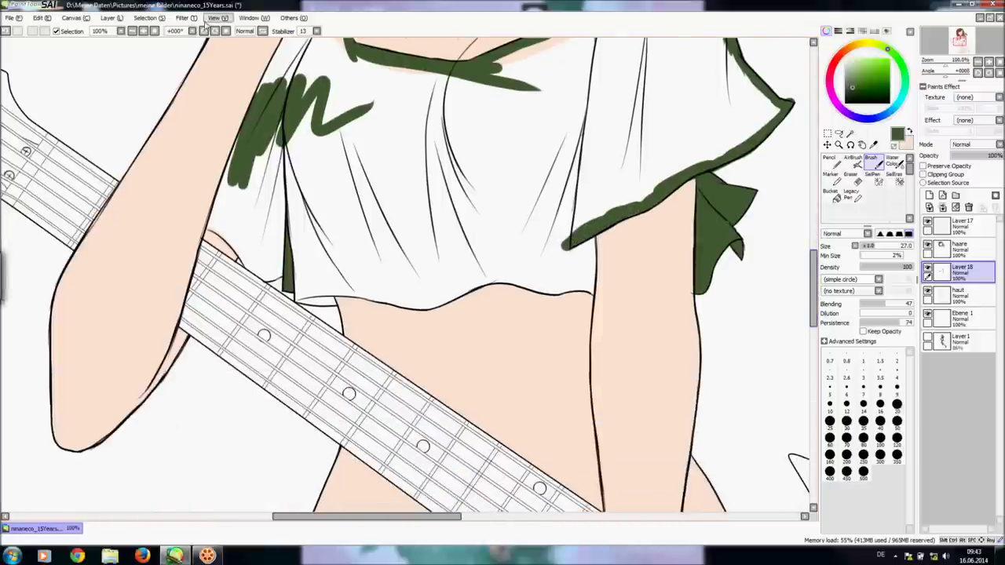
click(217, 31)
click(217, 31)
click(216, 31)
click(217, 31)
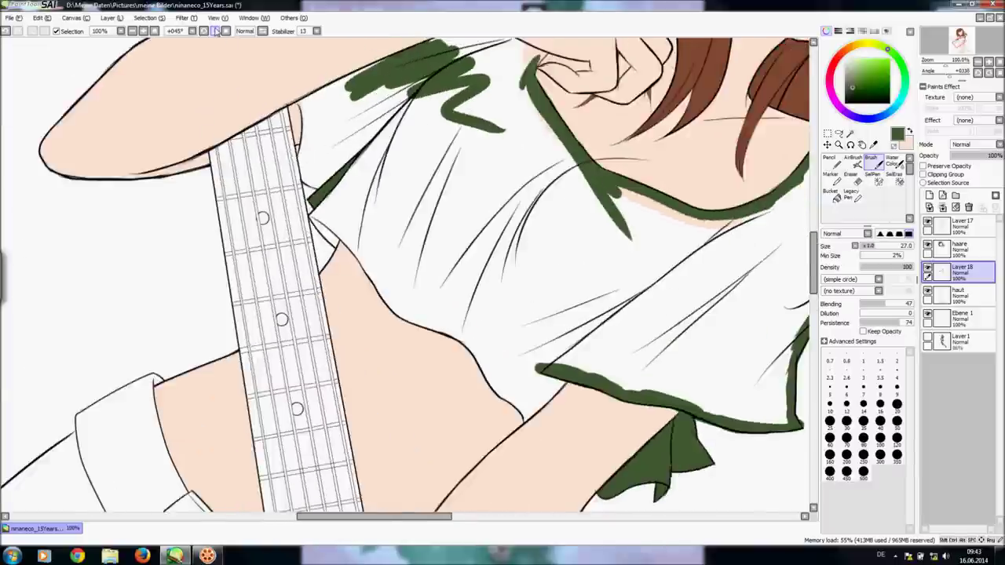
click(217, 31)
click(143, 31)
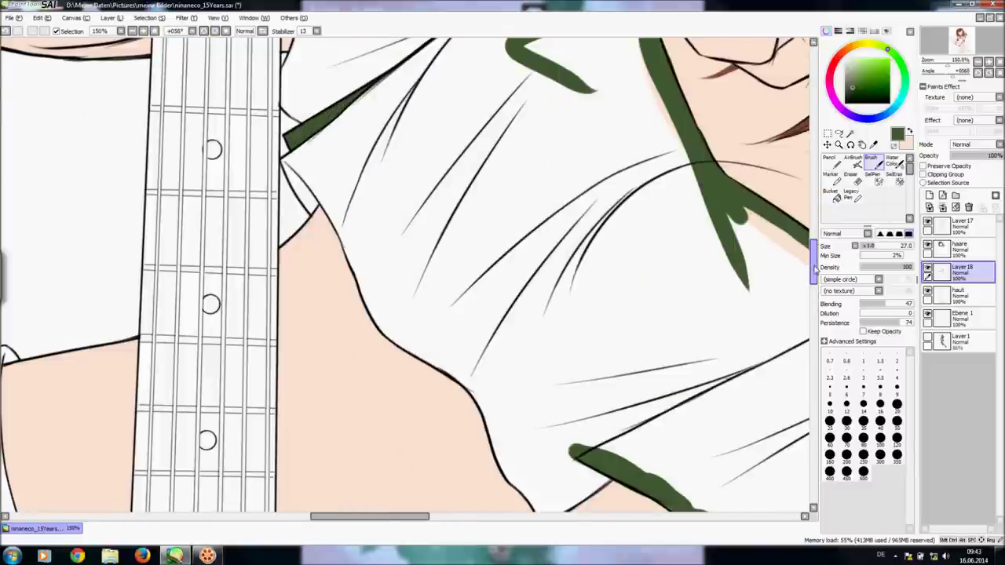
scroll(306, 250, up, 2)
mouse_move(308, 249)
mouse_down()
mouse_move(300, 267)
mouse_move(282, 234)
mouse_move(311, 182)
mouse_move(303, 147)
mouse_move(297, 202)
mouse_up()
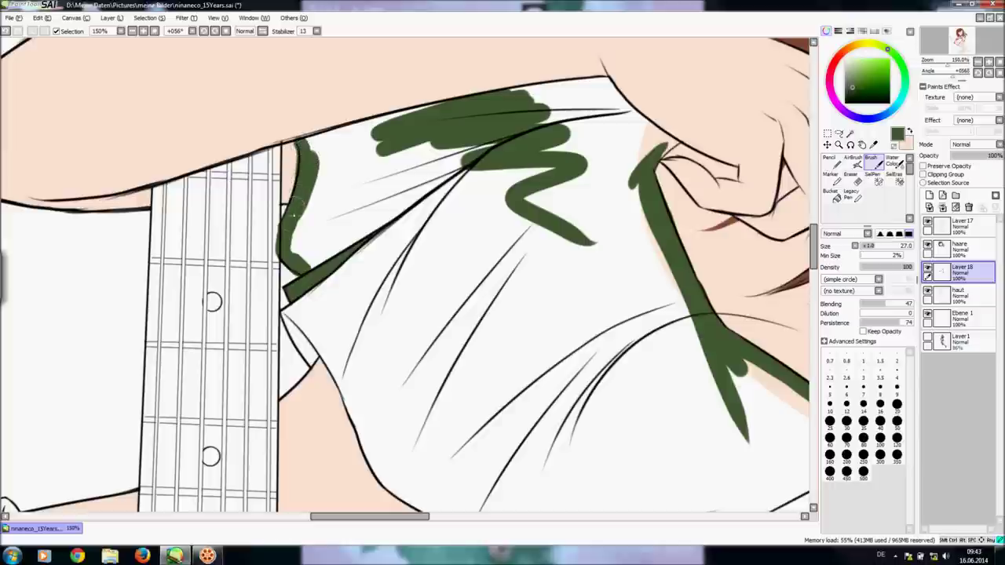
drag(304, 143, 428, 111)
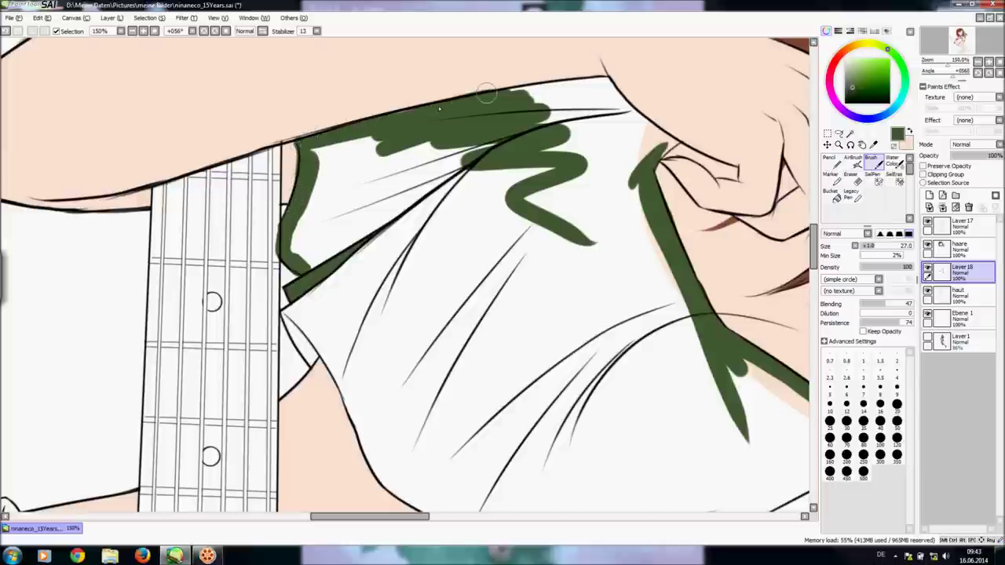
- Close the green outline along the shirt's upper edge between the raised arm's wrist and the neckline
click(203, 32)
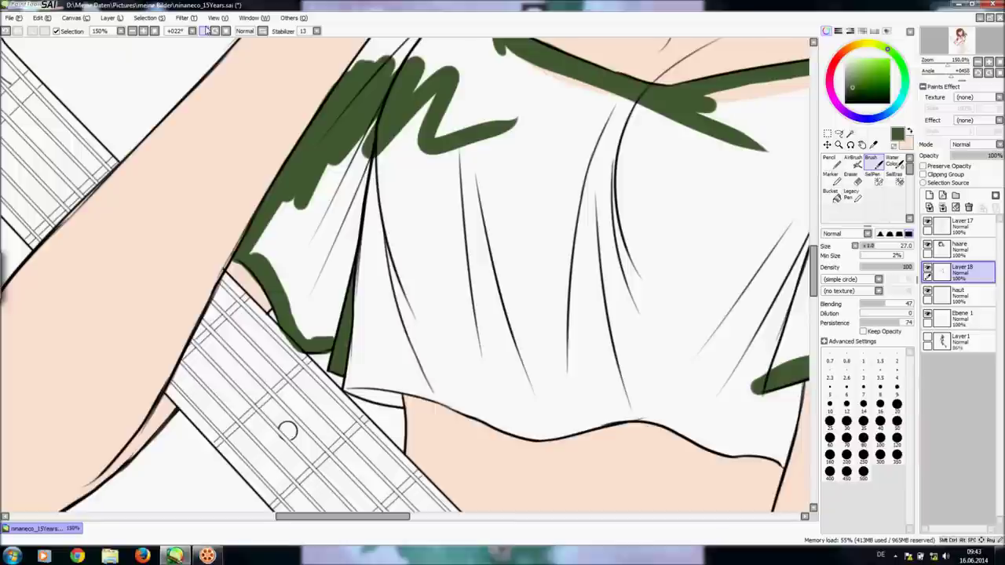
drag(814, 274, 814, 263)
mouse_move(413, 106)
mouse_down()
mouse_move(361, 174)
mouse_move(412, 105)
mouse_move(476, 114)
mouse_move(439, 108)
mouse_move(502, 94)
mouse_move(502, 145)
mouse_move(502, 109)
mouse_up()
drag(501, 100, 503, 120)
drag(500, 97, 459, 109)
- Outline the shirt's bottom hem in dark green from the guitar neck across the belly to the lowered arm
click(132, 31)
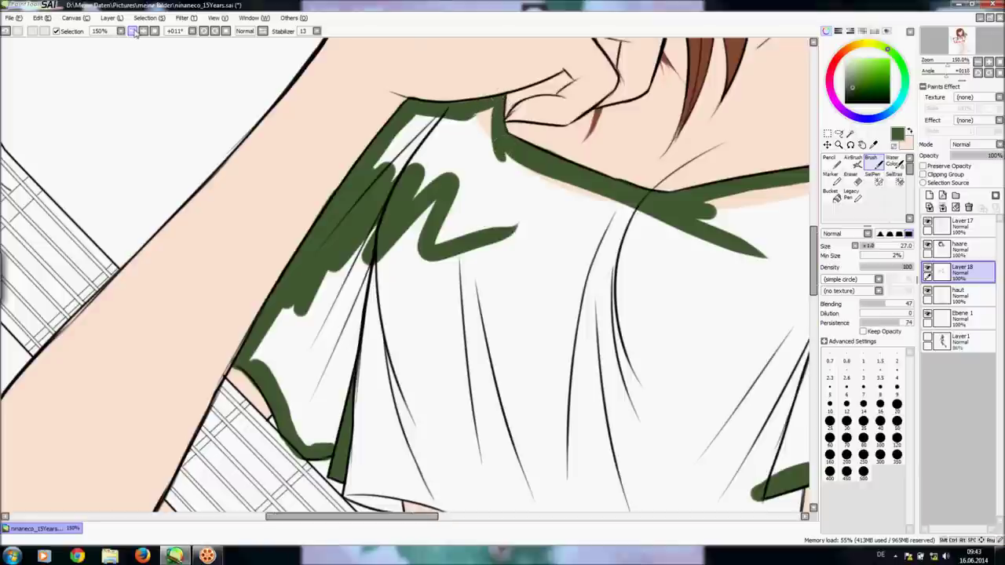
click(132, 32)
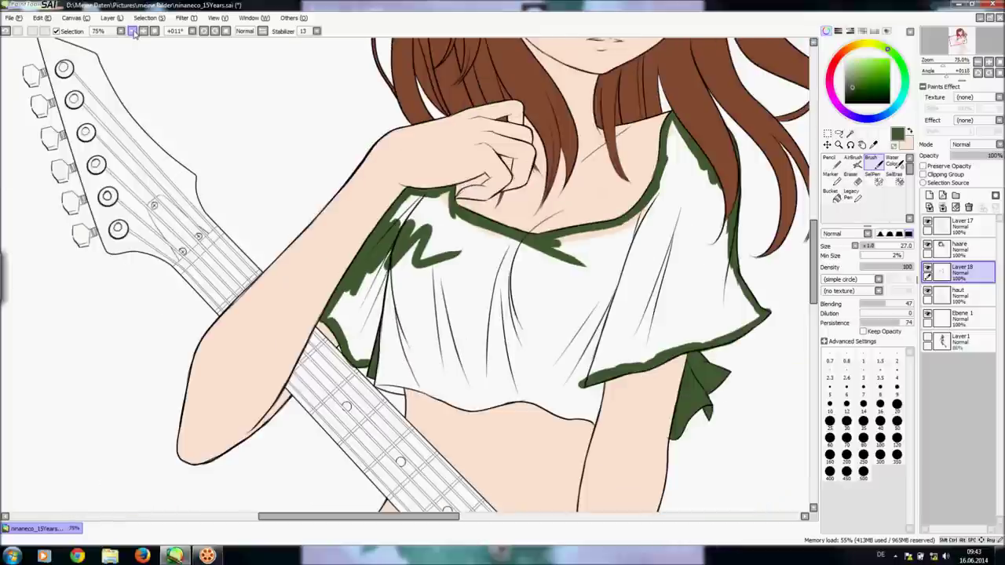
click(213, 30)
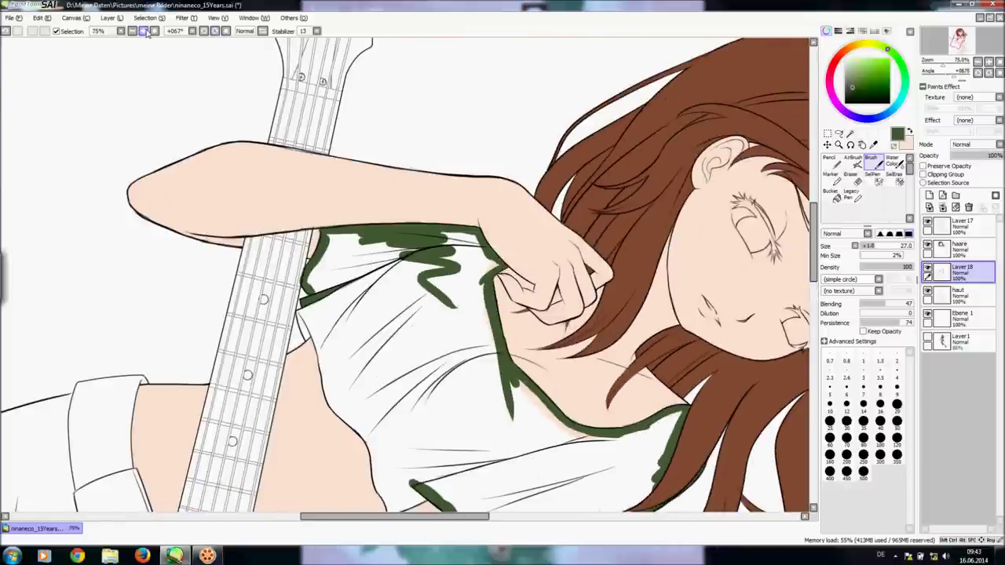
click(144, 31)
click(145, 31)
mouse_move(815, 244)
mouse_down()
mouse_move(815, 276)
mouse_move(817, 246)
mouse_up()
mouse_move(209, 262)
mouse_down()
mouse_move(190, 206)
mouse_move(220, 201)
mouse_move(203, 239)
mouse_move(240, 295)
mouse_move(252, 374)
mouse_move(280, 414)
mouse_move(261, 380)
mouse_move(274, 361)
mouse_up()
drag(813, 240, 813, 261)
mouse_move(311, 239)
mouse_down()
mouse_move(354, 328)
mouse_move(342, 293)
mouse_move(353, 362)
mouse_move(370, 410)
mouse_up()
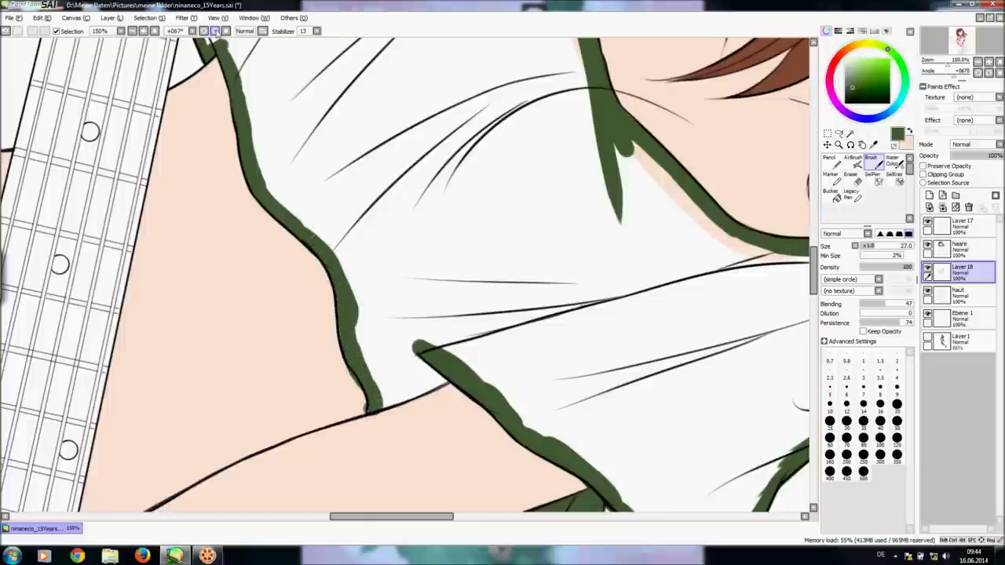
- Paint the shirt's side edge beside the lowered arm dark green and tidy the hem corner with the eraser and a size 11 brush
click(204, 33)
click(203, 32)
click(203, 33)
click(203, 32)
drag(476, 388, 507, 320)
key(e)
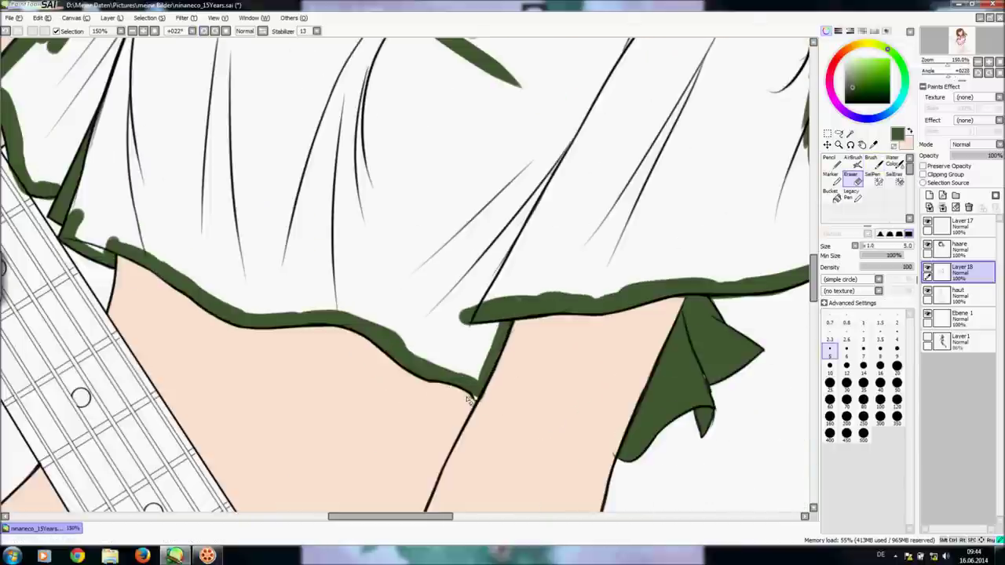
key(b)
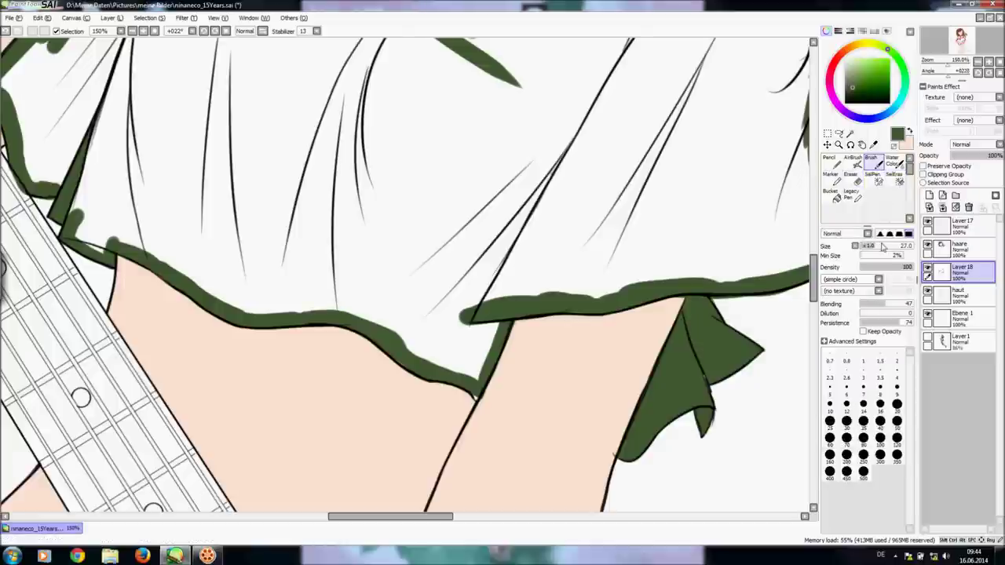
click(867, 248)
drag(399, 358, 493, 390)
- Try to fill the outlined shirt on Layer18 with dark green using the Bucket
click(133, 31)
click(133, 30)
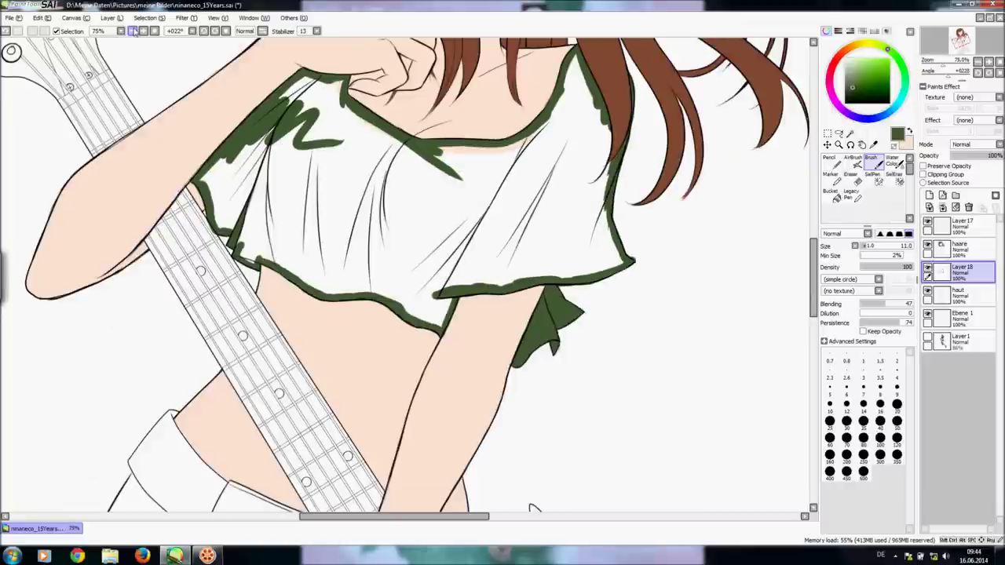
click(831, 196)
click(503, 337)
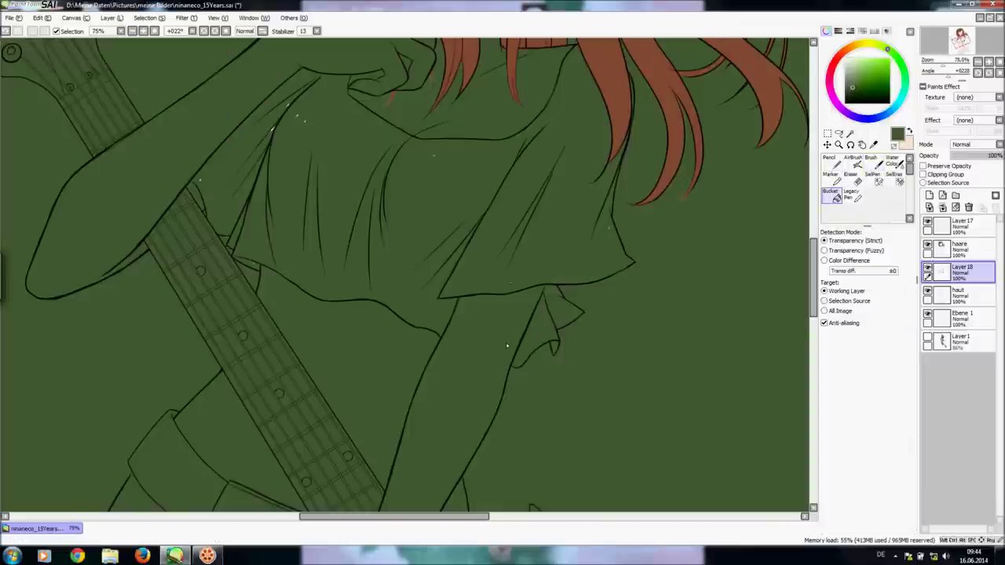
key(ctrl+z)
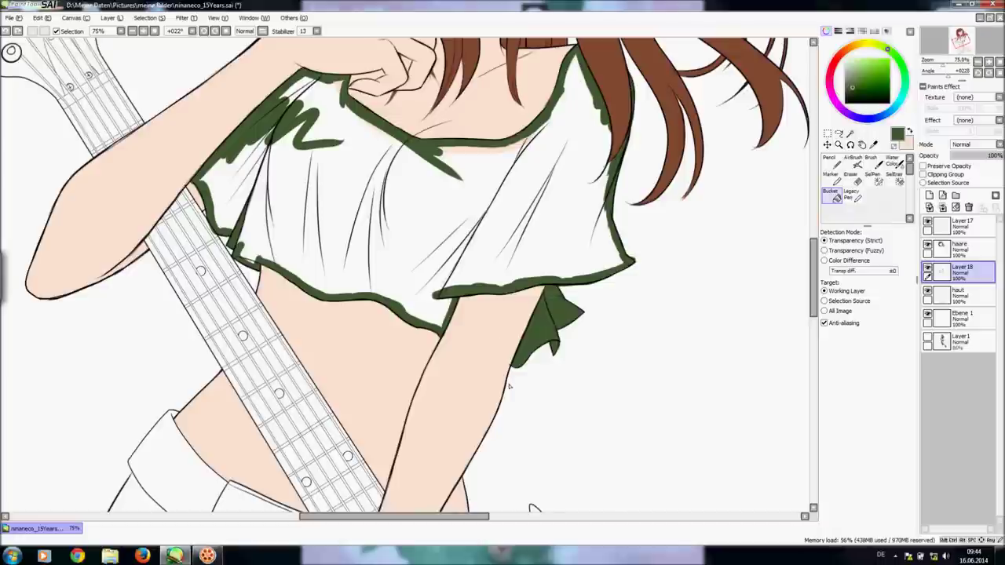
- Fill the outlined shirt on Layer18 with dark green using the Bucket, and cover leftover spots with a size 26 brush
key(b)
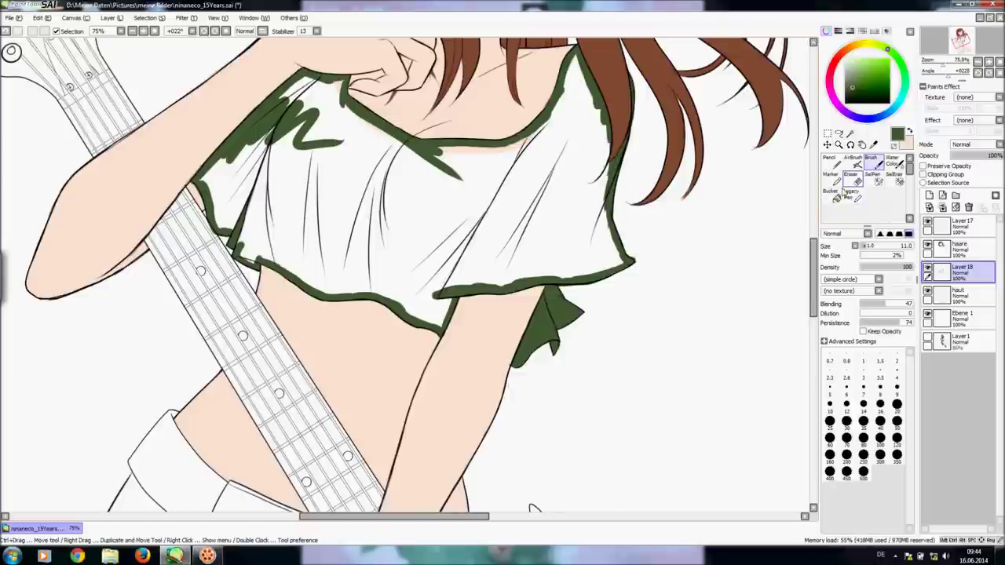
click(835, 196)
click(522, 260)
key(b)
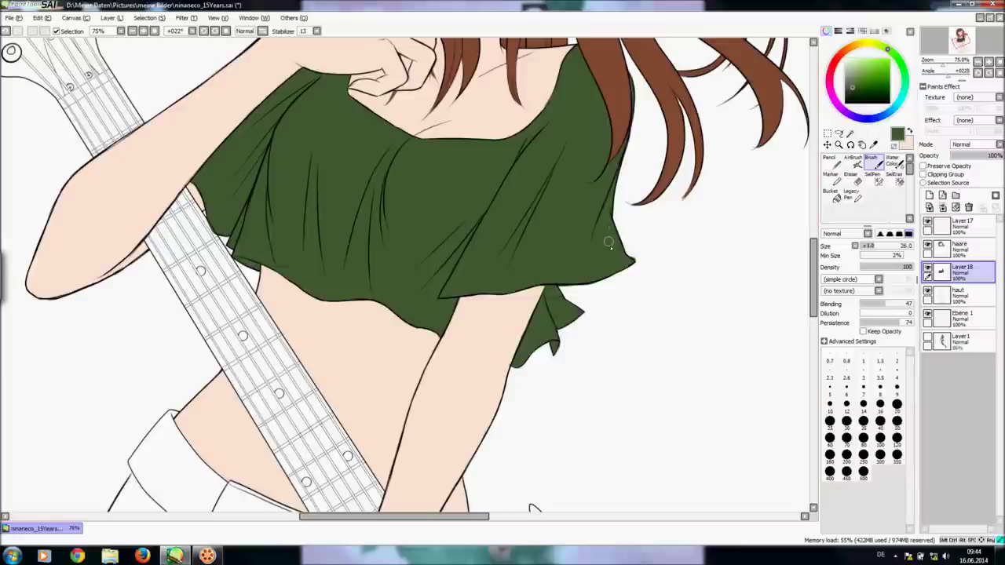
- Clean up the green around the ruffles behind the lowered arm with a size 5 eraser and a size 26 brush
key(e)
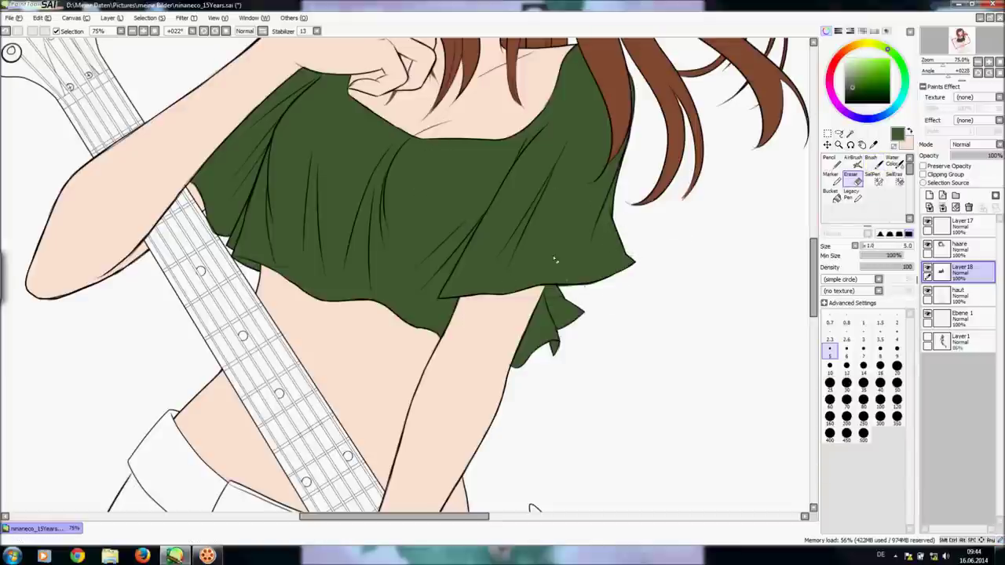
click(143, 31)
drag(420, 520, 446, 519)
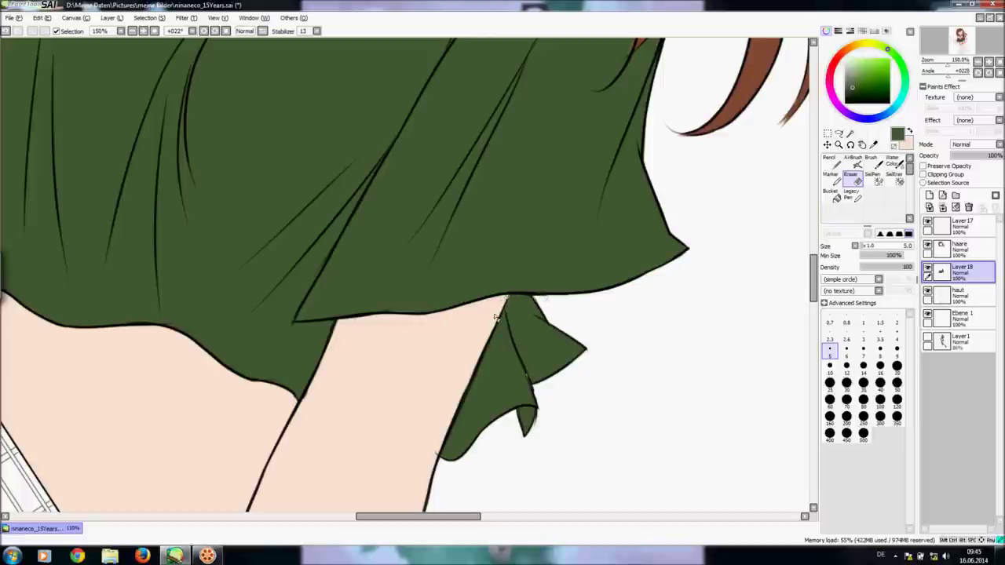
key(b)
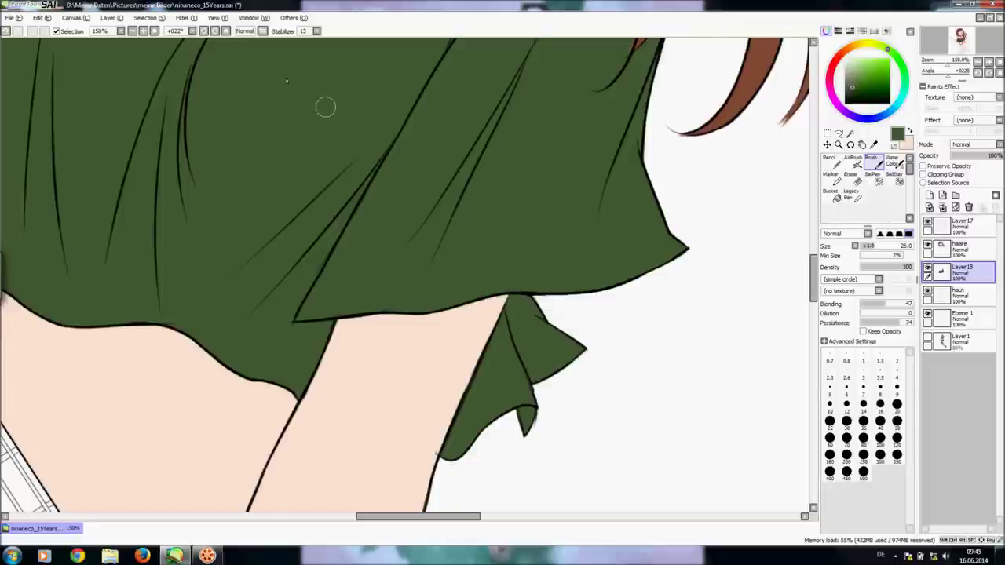
- Reset the canvas rotation to 0° and zoom out to 50% to review the coloured shirt on the figure
click(132, 30)
click(132, 31)
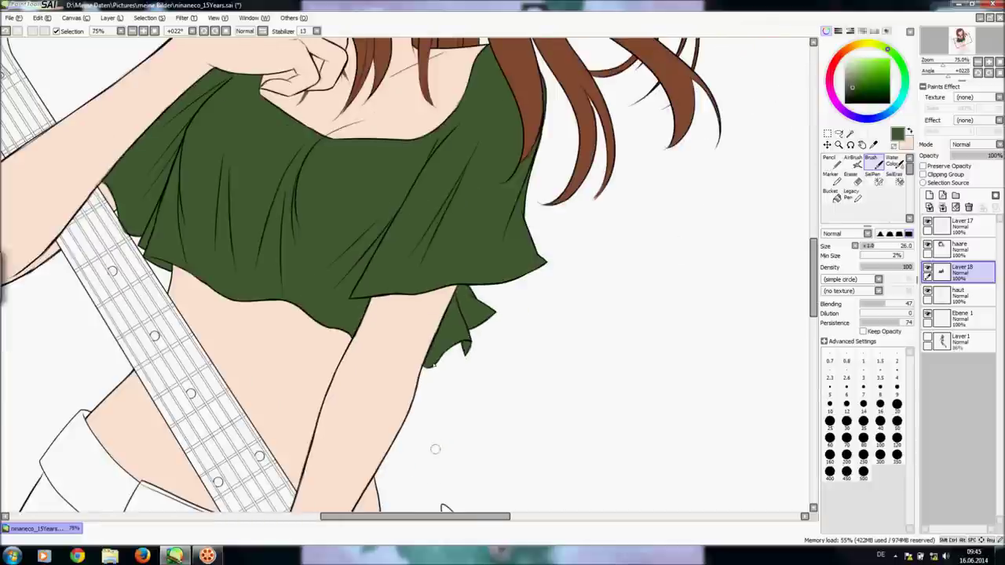
click(214, 29)
drag(387, 514, 352, 515)
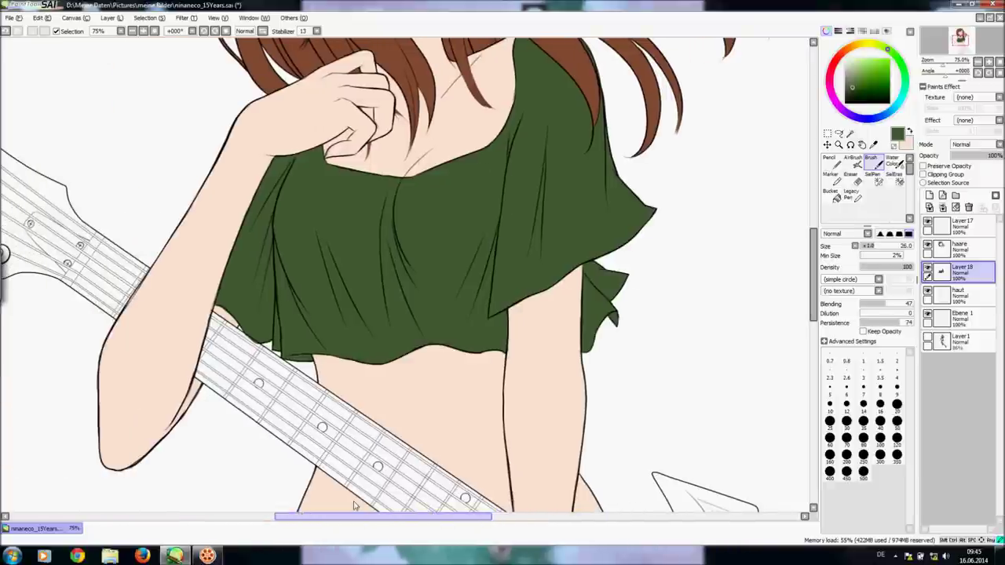
drag(812, 246, 812, 227)
click(132, 30)
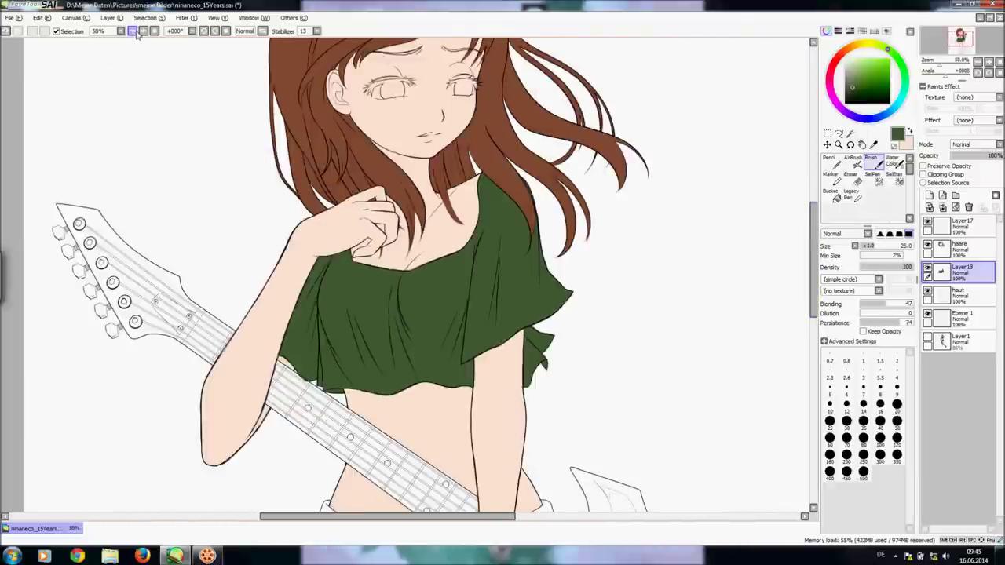
- Touch up the dark green along the shirt's neckline edge near the shoulder with a size 10 brush
click(144, 31)
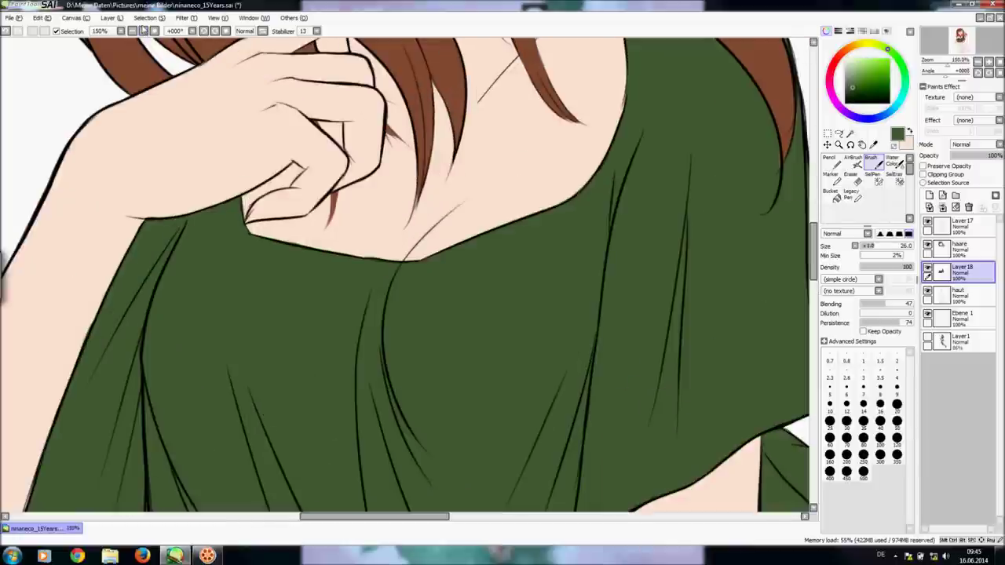
drag(813, 244, 812, 233)
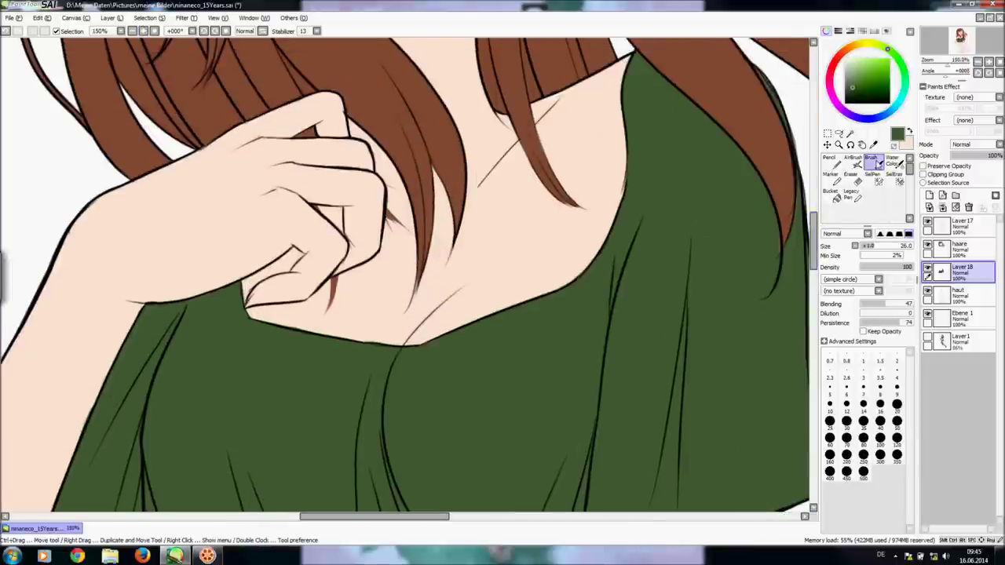
drag(874, 245, 864, 245)
drag(619, 216, 632, 112)
- Move the reference sketch layer, Layer1, directly above Ebene 1 and make it visible
click(134, 30)
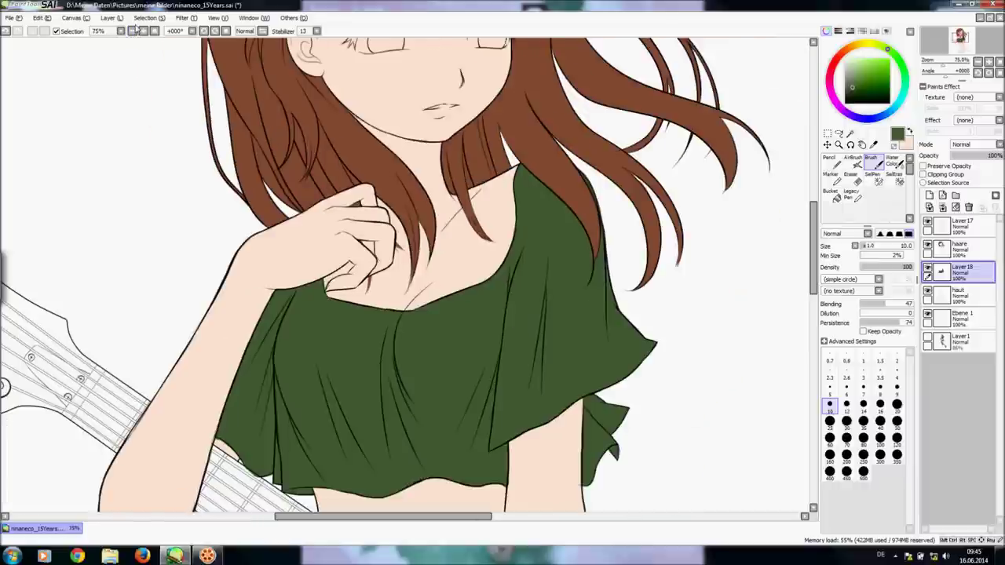
click(134, 30)
click(134, 31)
drag(813, 245, 817, 325)
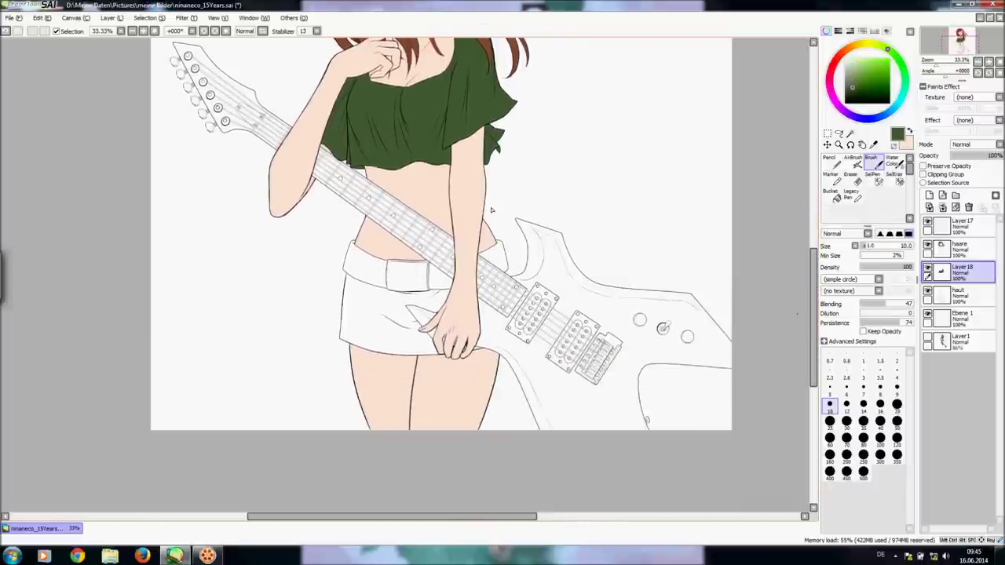
click(144, 32)
click(144, 32)
click(144, 31)
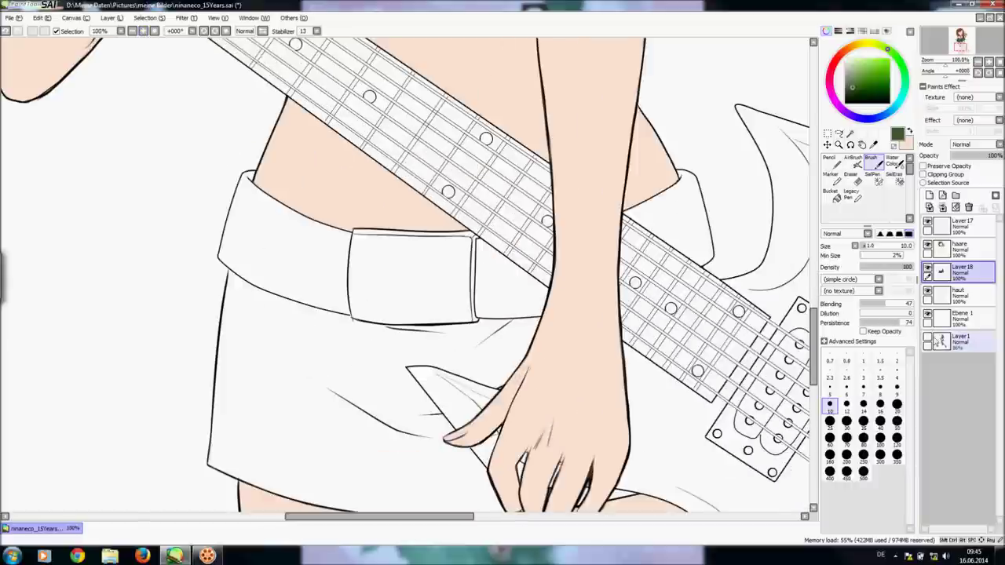
drag(961, 341, 964, 313)
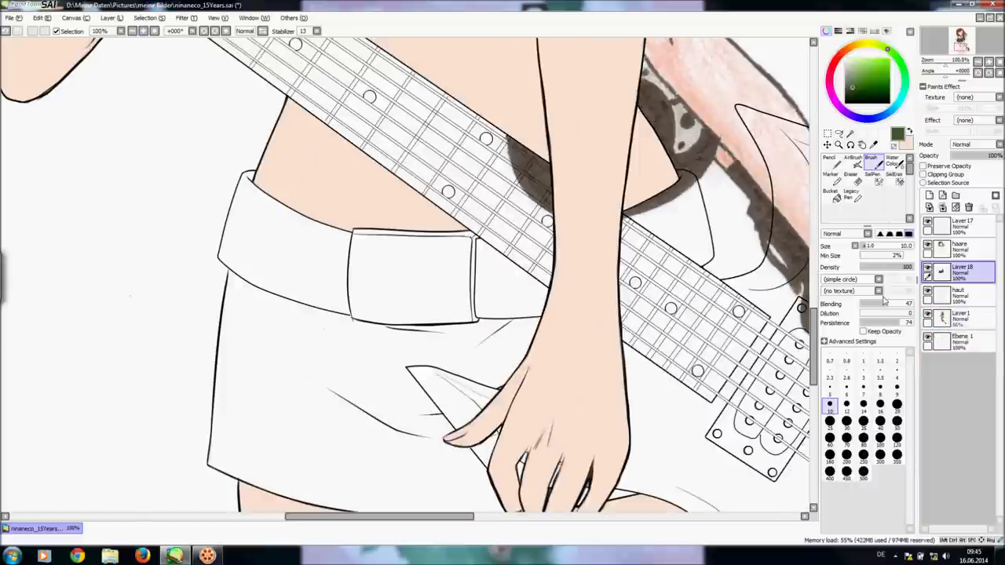
click(131, 31)
click(132, 31)
drag(814, 318, 814, 258)
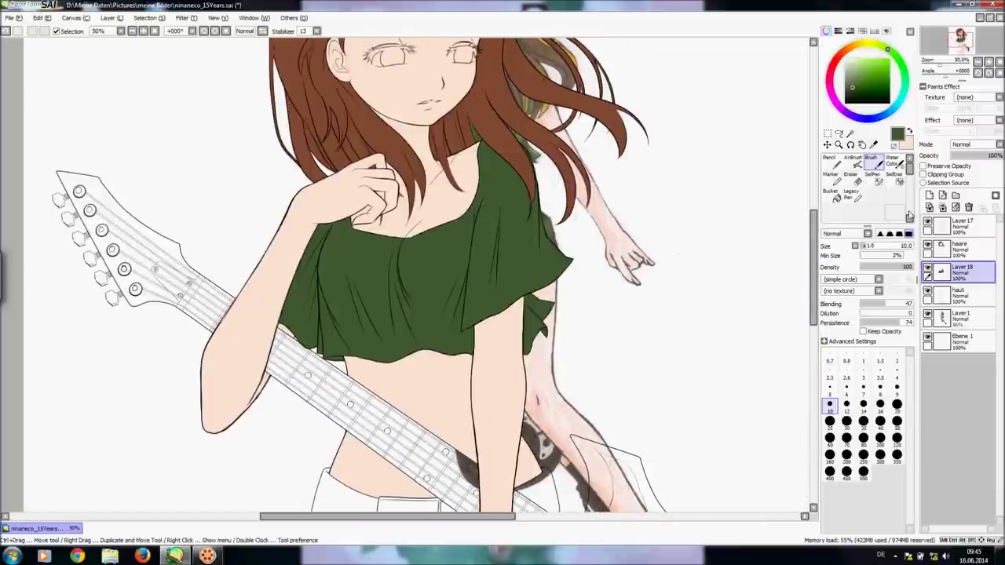
click(827, 145)
drag(644, 280, 682, 312)
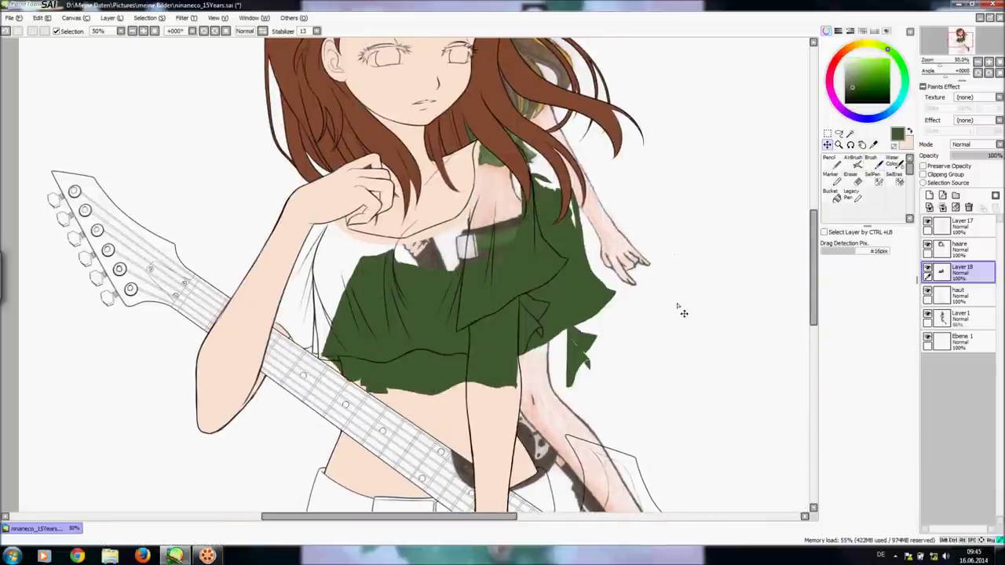
key(ctrl+z)
- Move the reference drawing on Layer1 into the empty area to the right of the figure, and hide the layer
click(963, 320)
mouse_move(621, 318)
mouse_down()
mouse_move(770, 301)
mouse_move(789, 309)
mouse_up()
drag(707, 334, 761, 361)
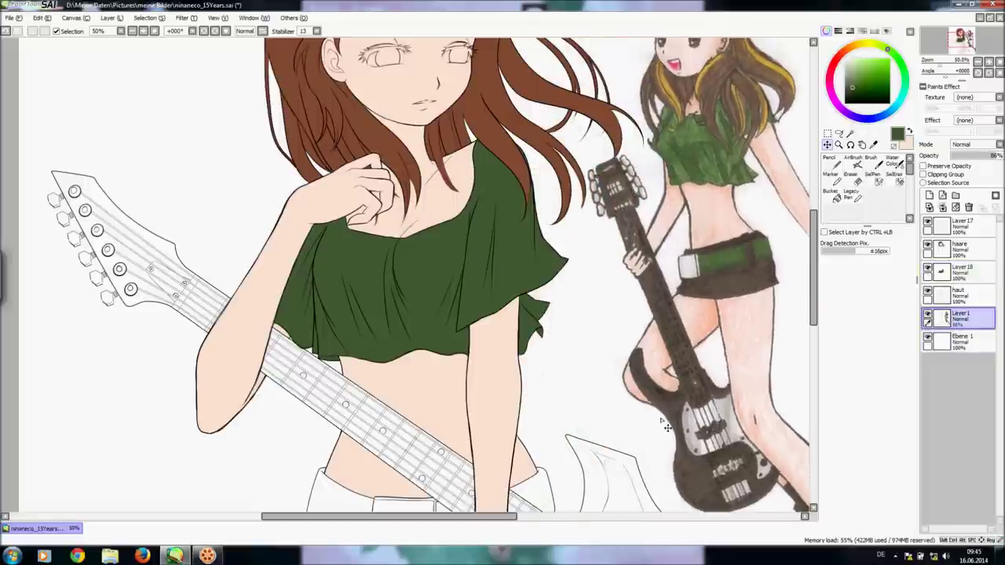
drag(814, 279, 814, 289)
click(928, 316)
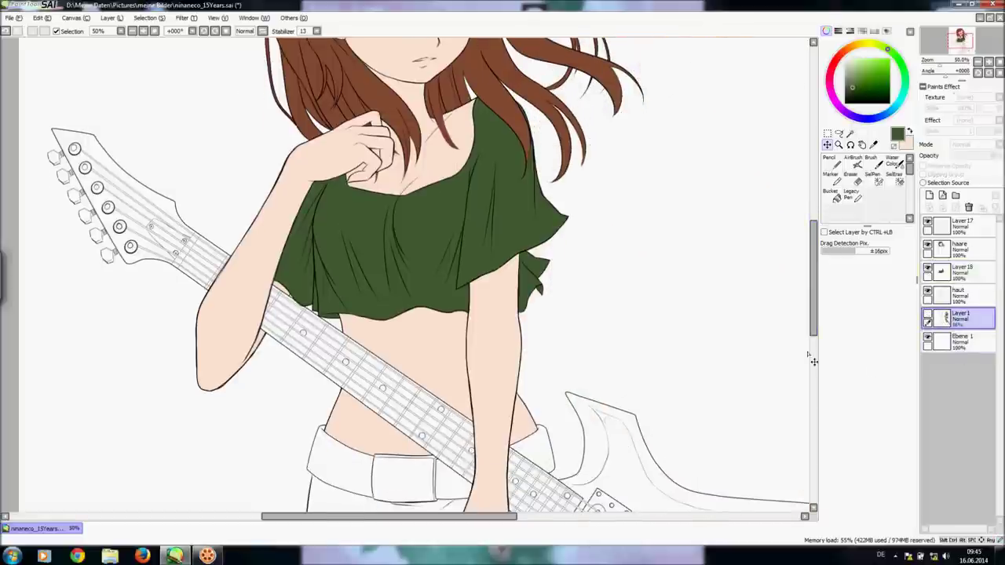
- Trace the outer end of the belt in dark green on Layer18 with the size 10 brush
scroll(788, 434, down, 6)
key(b)
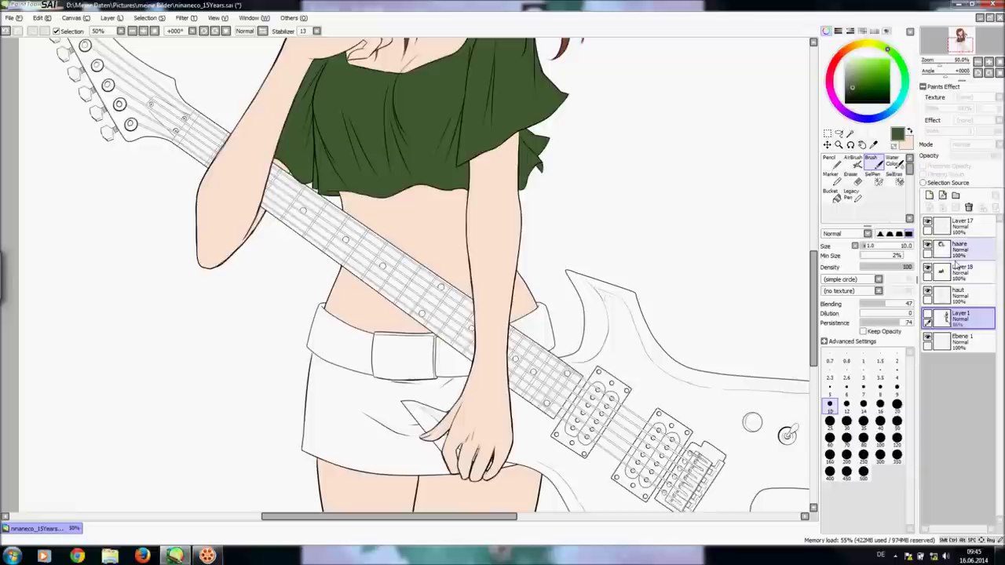
click(962, 271)
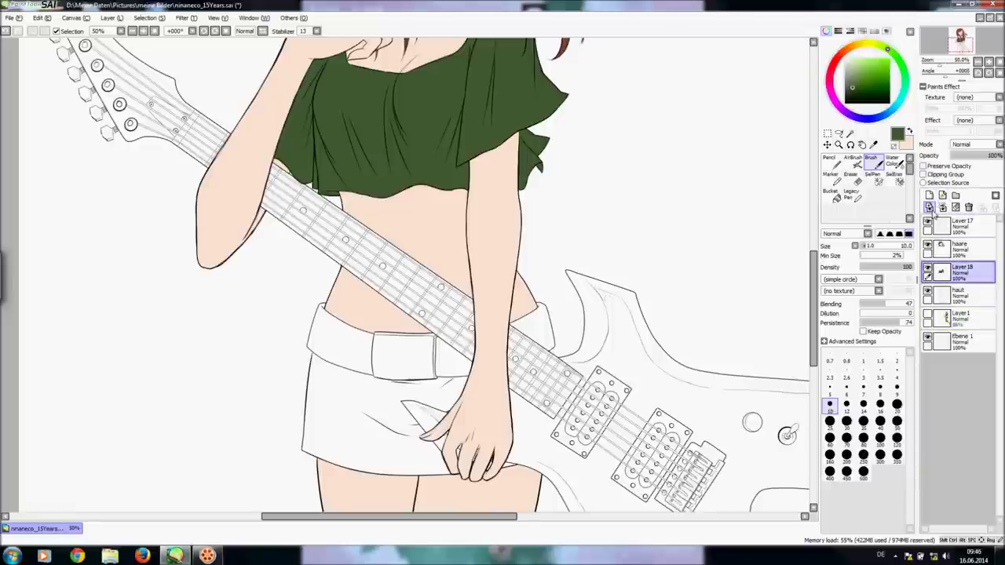
scroll(813, 314, down, 4)
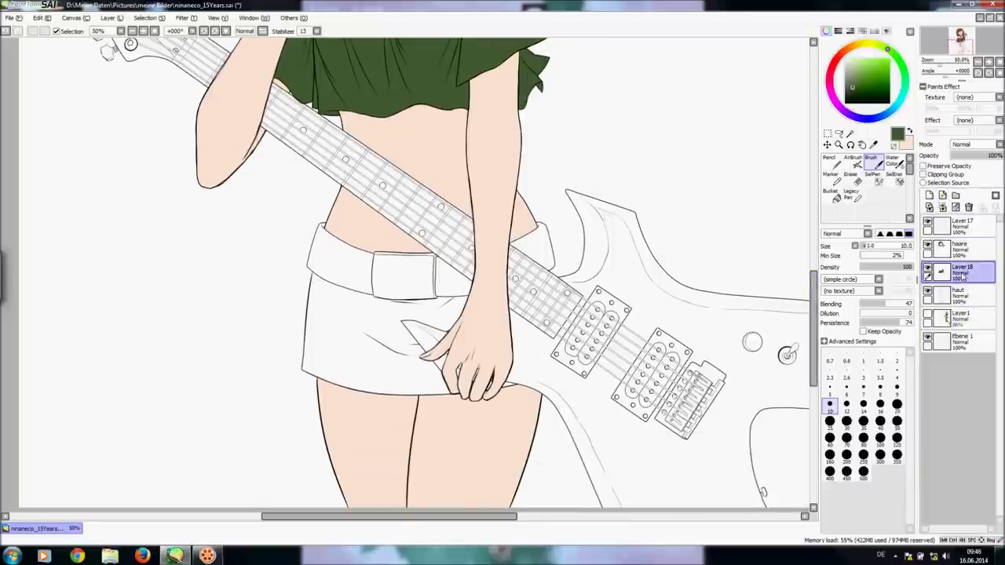
click(144, 30)
click(145, 31)
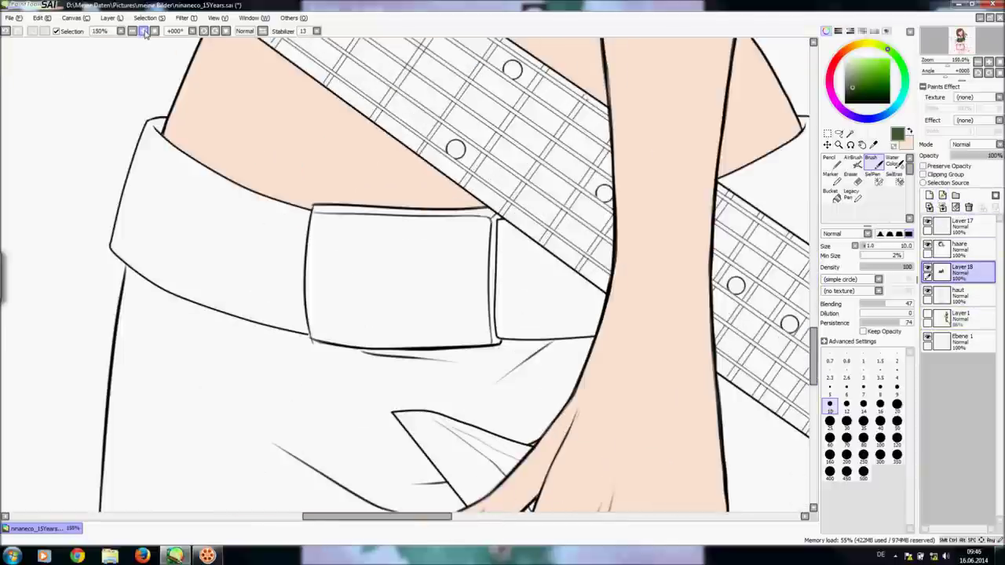
drag(112, 249, 127, 188)
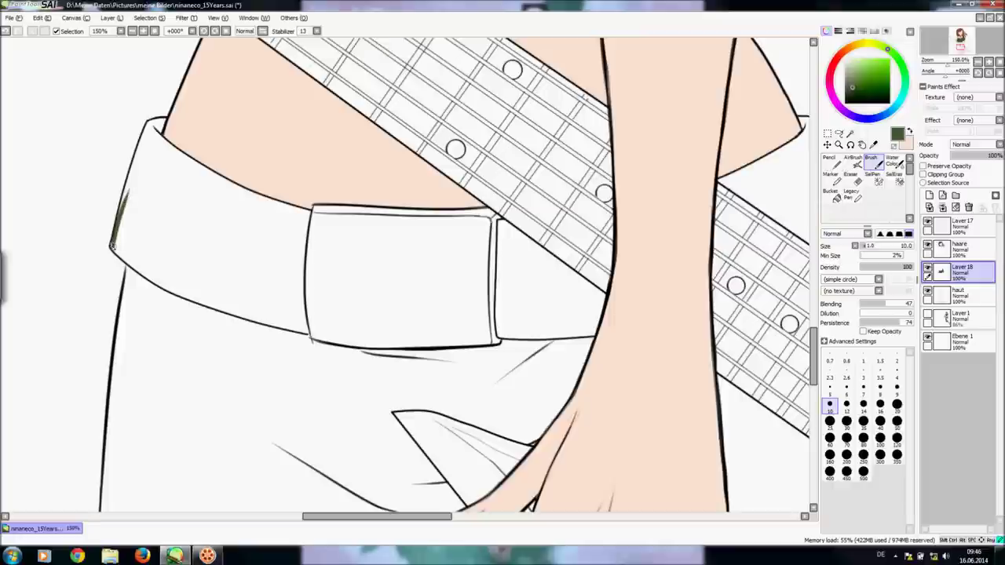
mouse_move(111, 248)
mouse_down()
mouse_move(135, 157)
mouse_move(166, 118)
mouse_up()
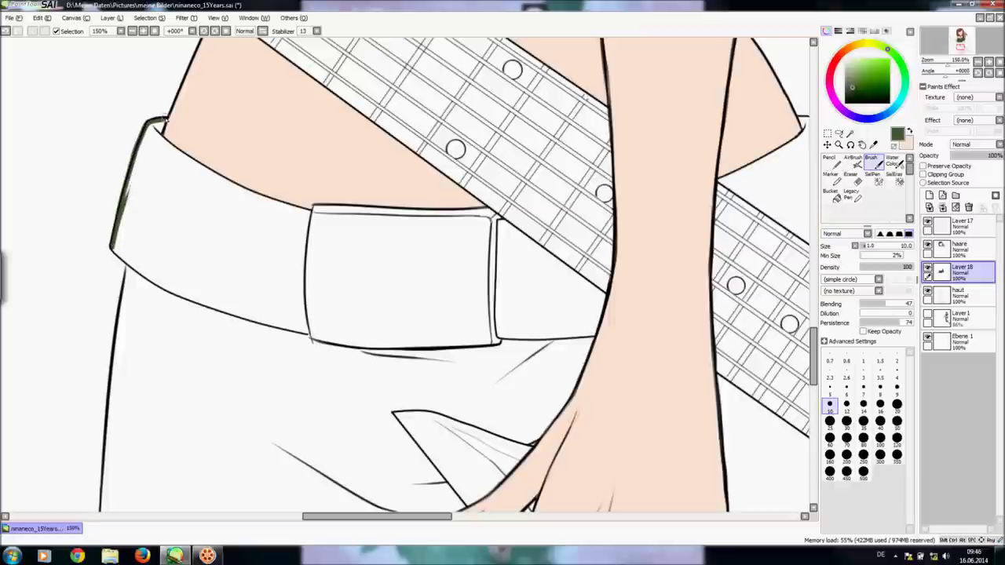
- Rotate the canvas to +22°, close the green outline of the belt section left of the buckle, and fill it with the Bucket
click(214, 30)
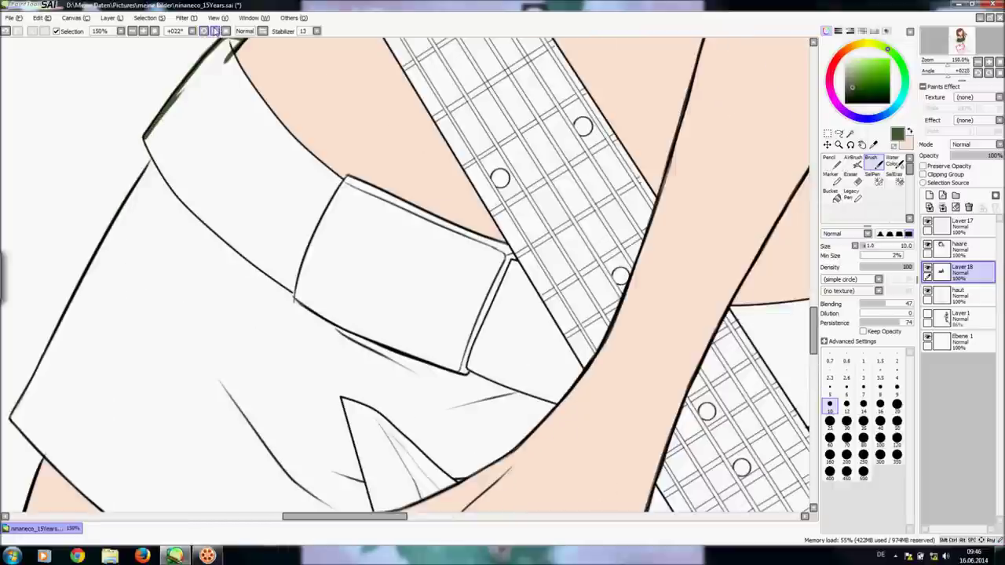
drag(817, 328, 816, 322)
drag(145, 196, 220, 289)
drag(174, 246, 257, 323)
mouse_move(221, 294)
mouse_down()
mouse_move(292, 351)
mouse_move(343, 234)
mouse_up()
mouse_move(230, 104)
mouse_down()
mouse_move(246, 149)
mouse_move(343, 236)
mouse_up()
click(830, 194)
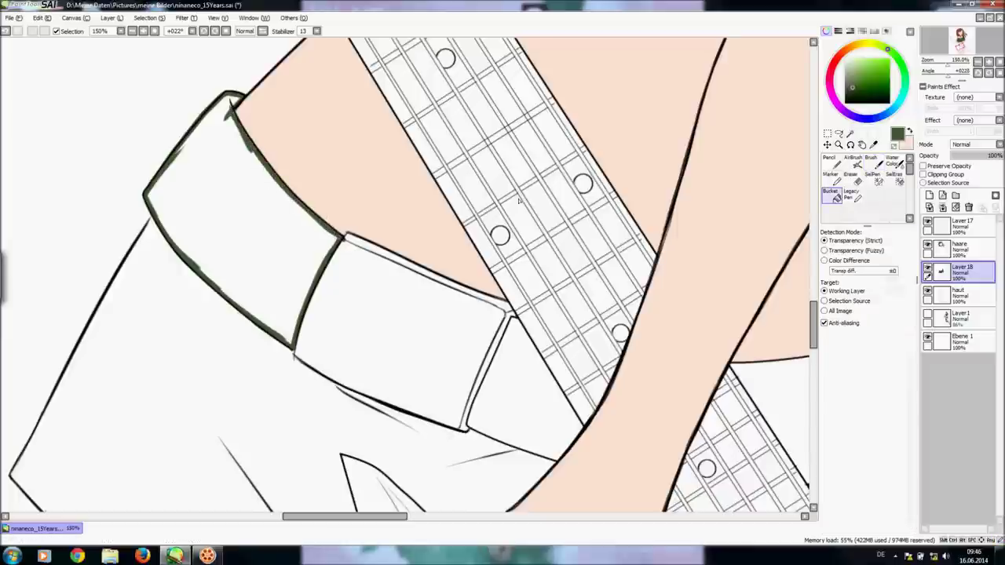
click(303, 232)
- Outline the belt section between the buckle and the guitar neck in dark green with the brush, and fill it with the Bucket
click(871, 161)
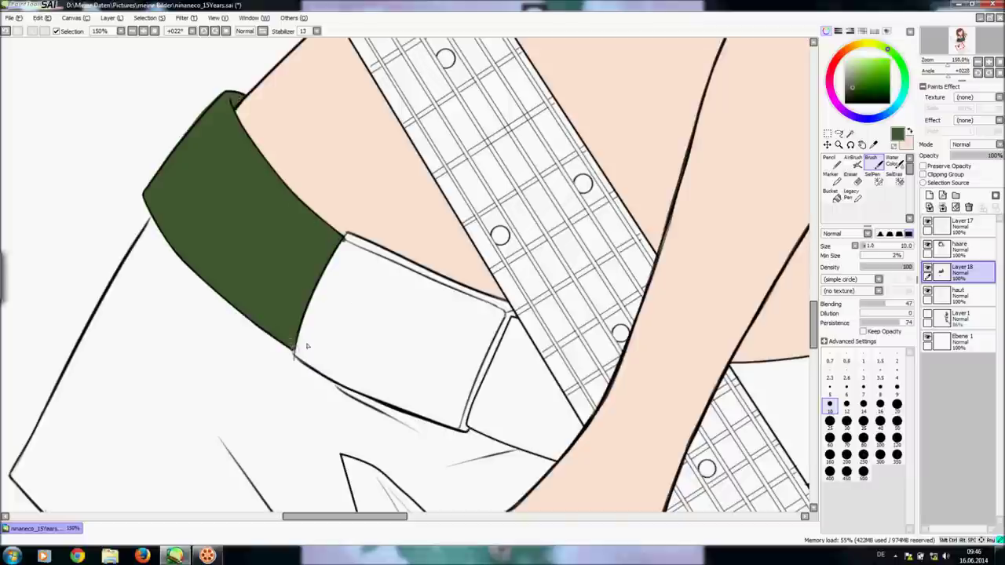
drag(467, 427, 501, 332)
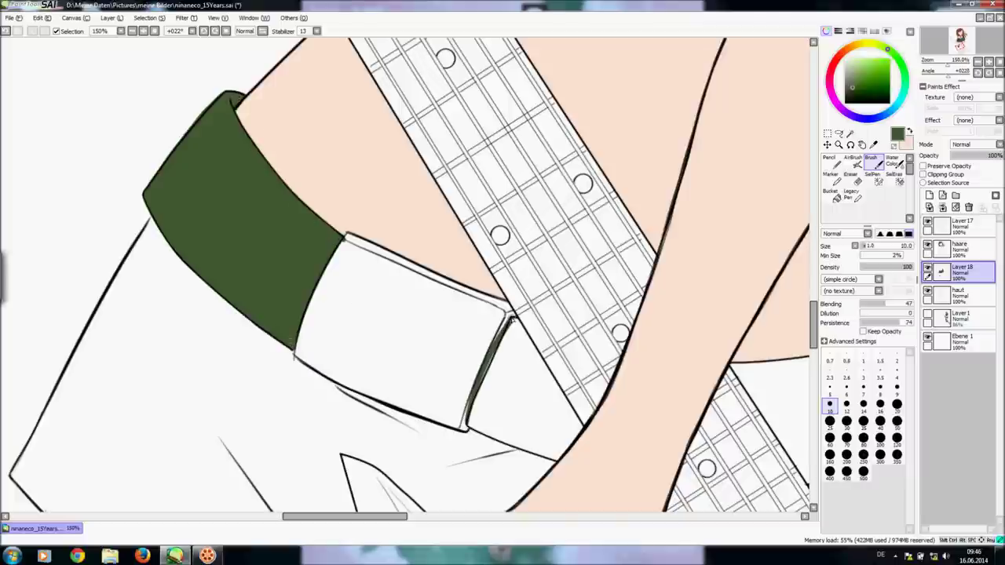
drag(466, 429, 555, 455)
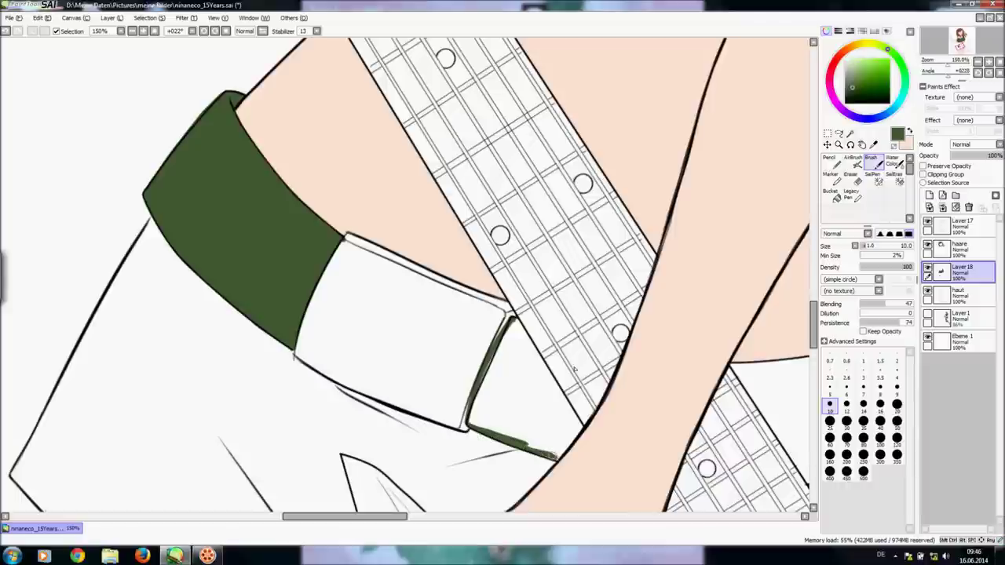
mouse_move(556, 444)
mouse_down()
mouse_move(585, 424)
mouse_move(550, 357)
mouse_move(512, 317)
mouse_up()
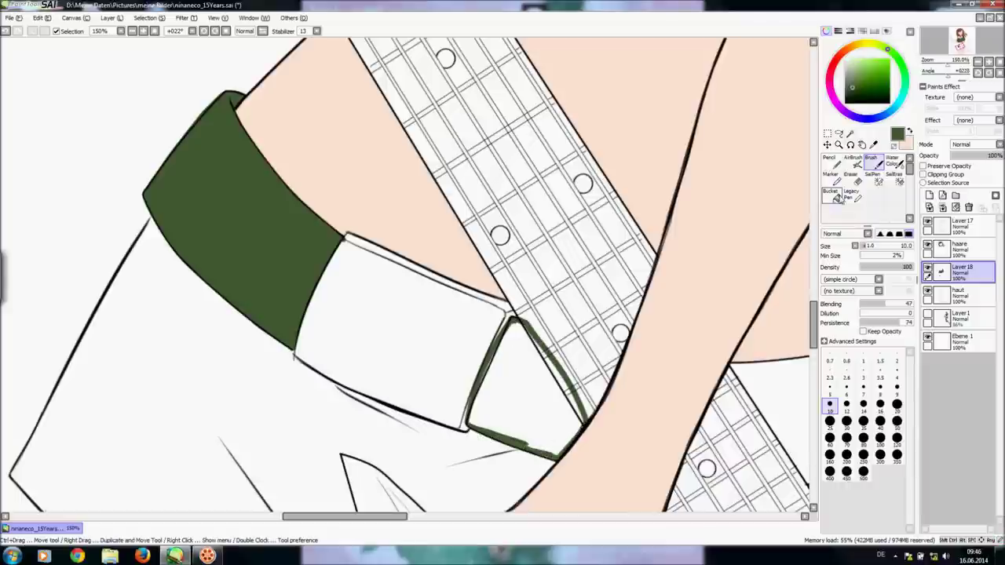
click(837, 198)
click(552, 405)
click(871, 162)
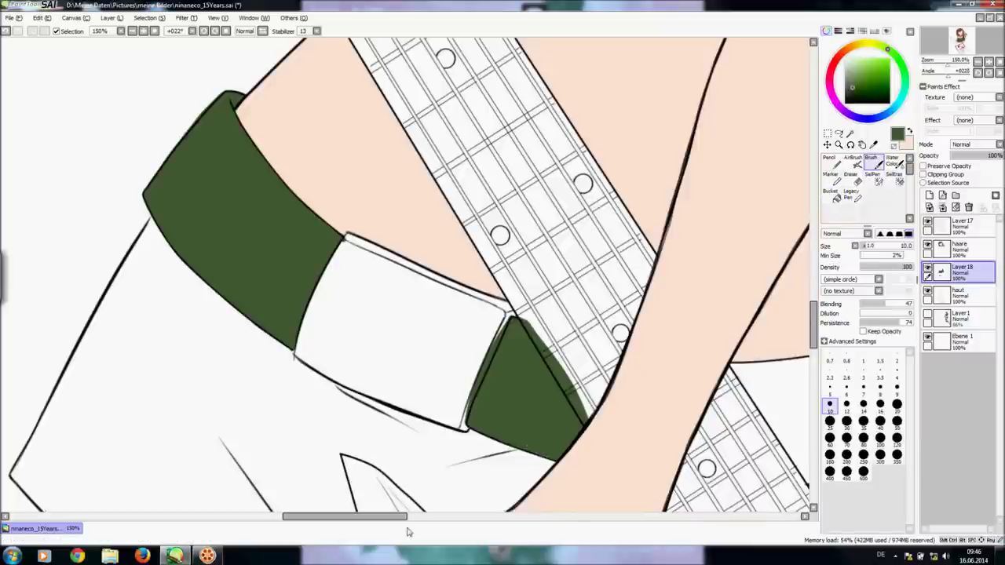
- Outline the belt end behind the lowered arm in dark green, and trim its upper edge with a size 5 eraser
drag(385, 518, 419, 518)
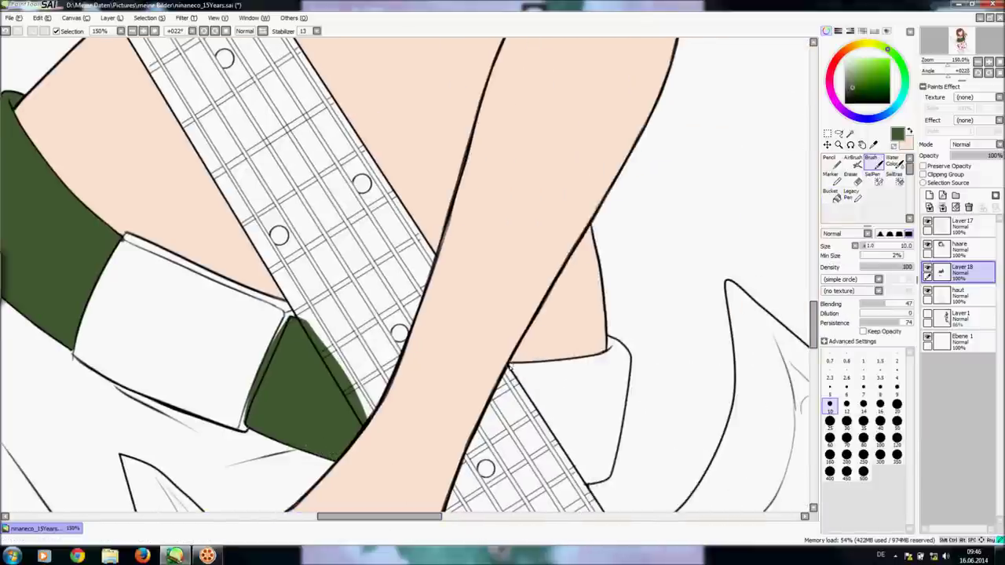
drag(509, 364, 589, 471)
mouse_move(551, 428)
mouse_down()
mouse_move(582, 477)
mouse_move(615, 479)
mouse_move(595, 479)
mouse_move(613, 456)
mouse_move(622, 399)
mouse_move(610, 341)
mouse_move(629, 363)
mouse_move(617, 420)
mouse_up()
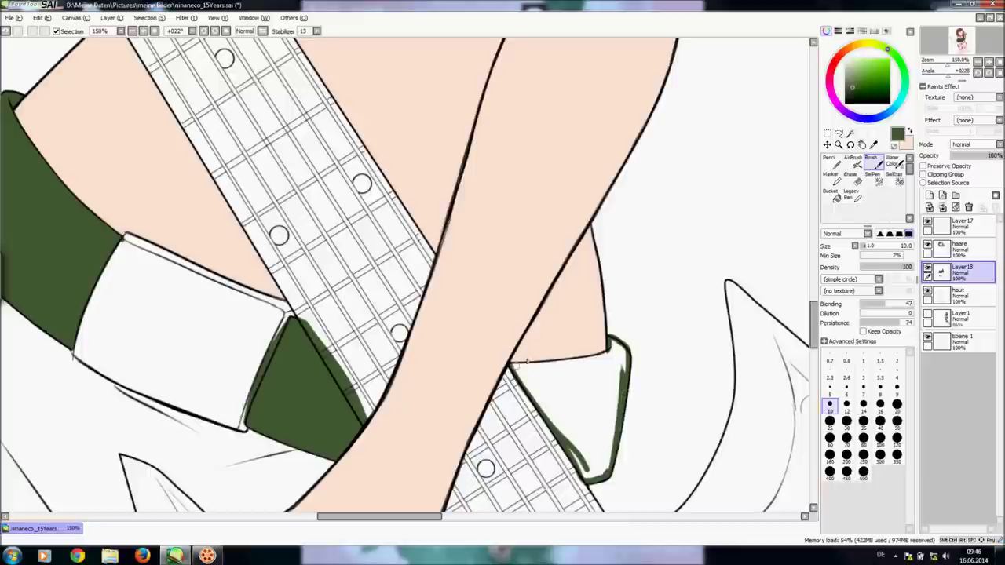
drag(508, 366, 612, 344)
key(e)
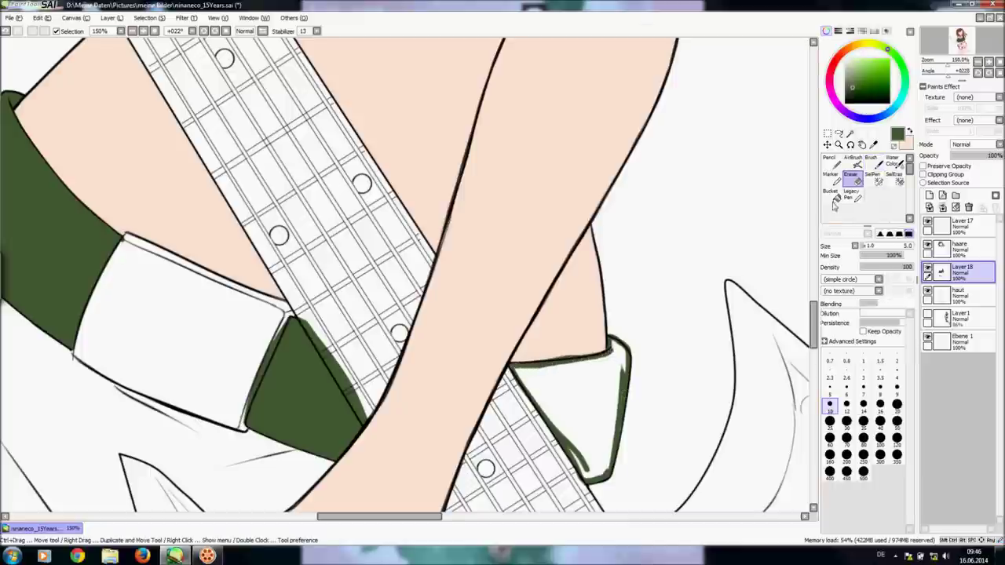
drag(550, 354, 569, 361)
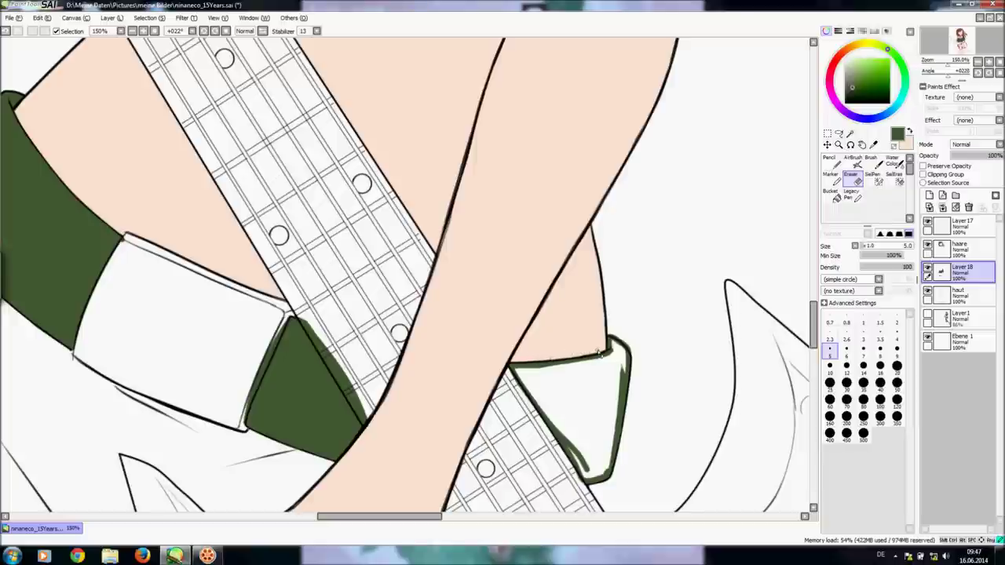
- Fill the outlined belt end behind the arm with dark green, cover leftover spots with the brush, and erase overlaps at its edges
click(834, 195)
click(597, 408)
click(873, 160)
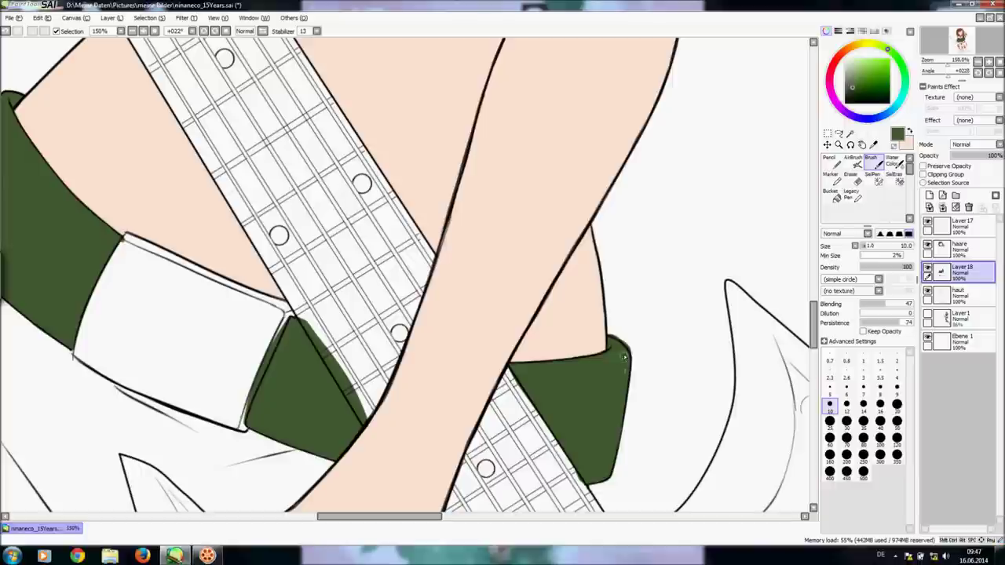
key(e)
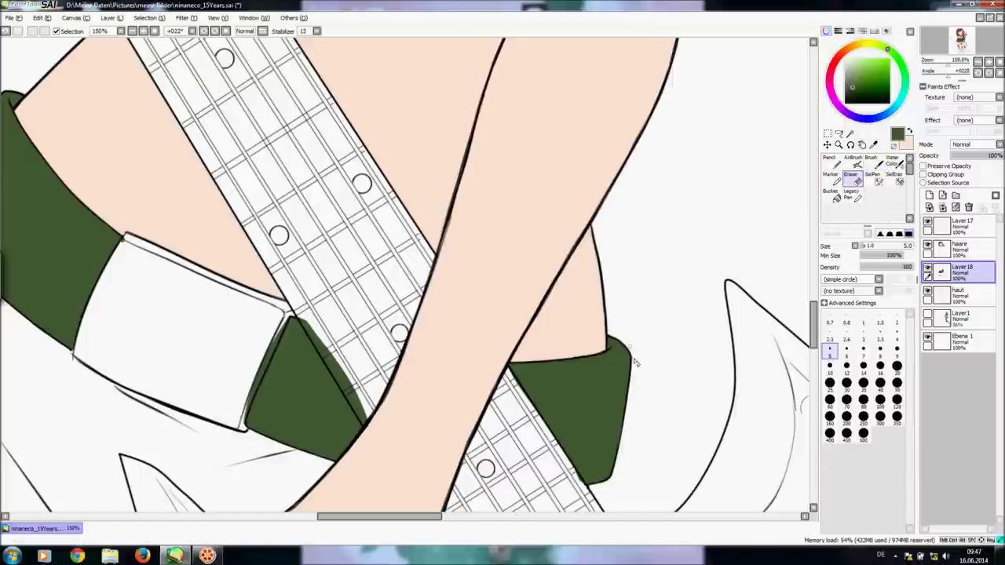
drag(814, 324, 815, 327)
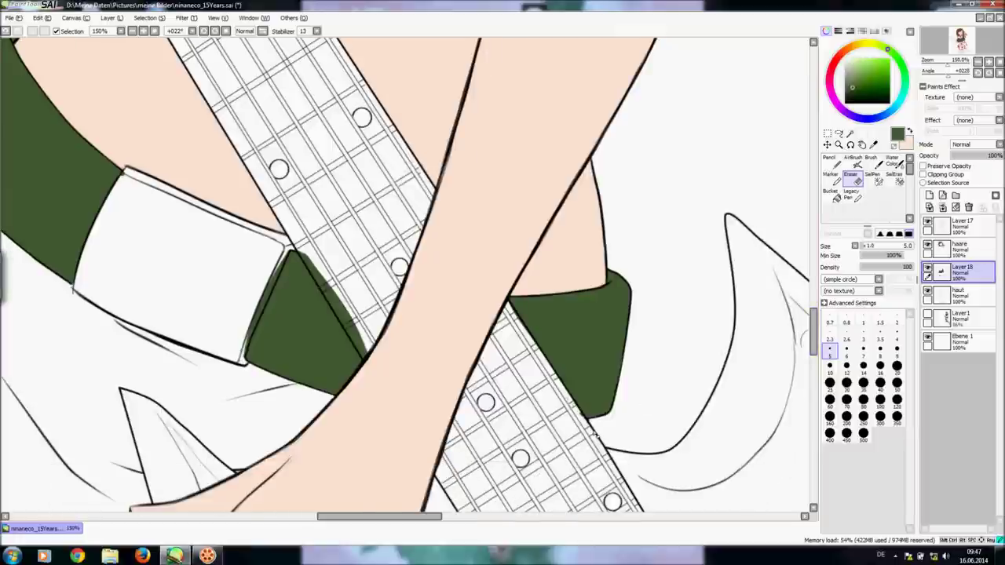
drag(502, 299, 510, 310)
- Create a new layer above Layer18 and choose a near-black colour
click(132, 31)
click(132, 31)
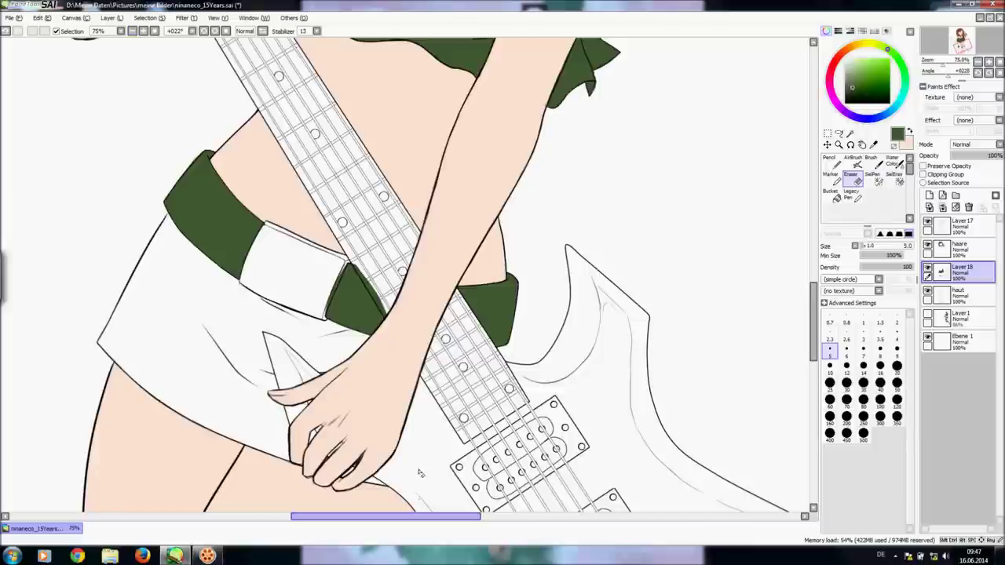
click(226, 30)
click(132, 31)
click(131, 30)
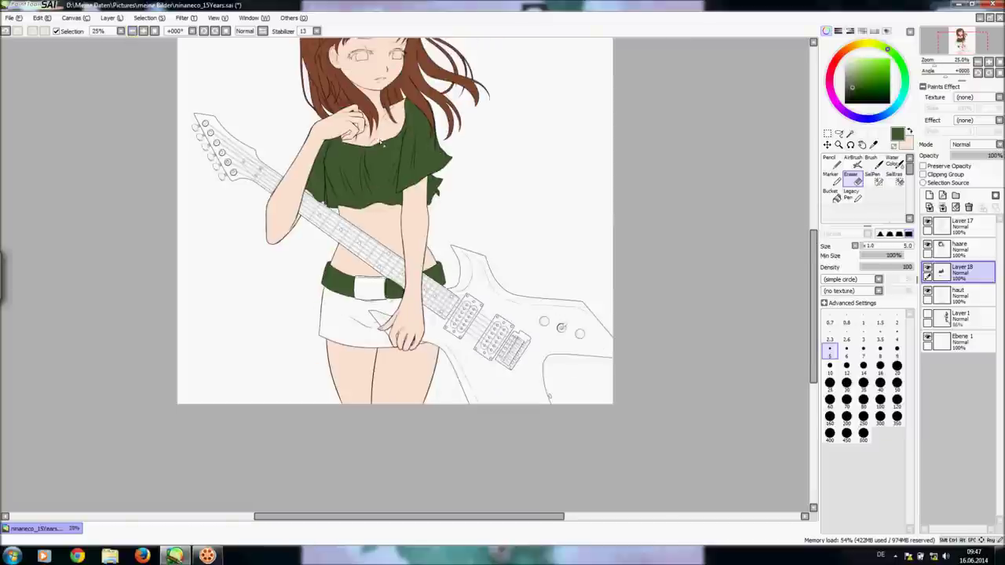
click(143, 30)
drag(816, 283, 815, 263)
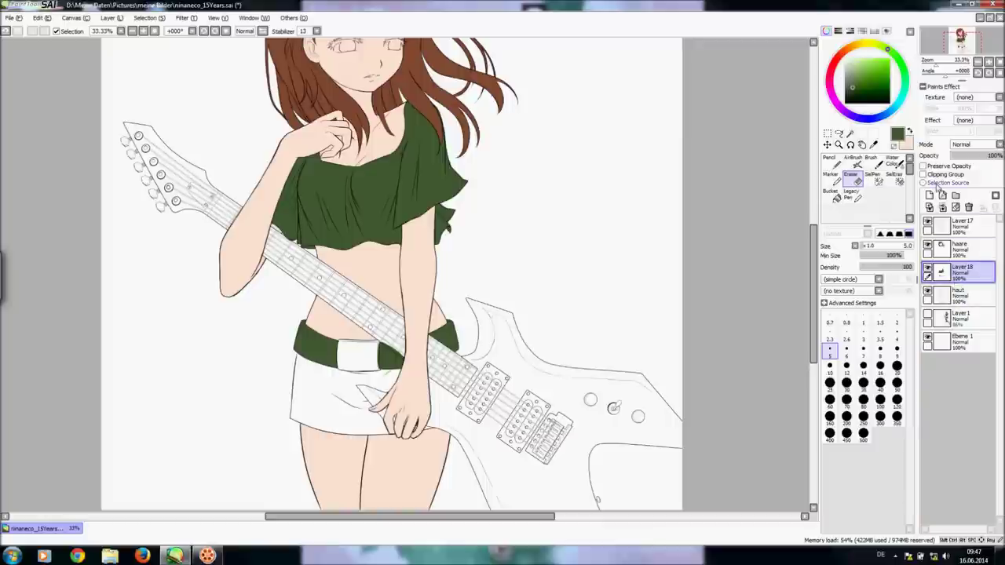
click(930, 195)
click(854, 91)
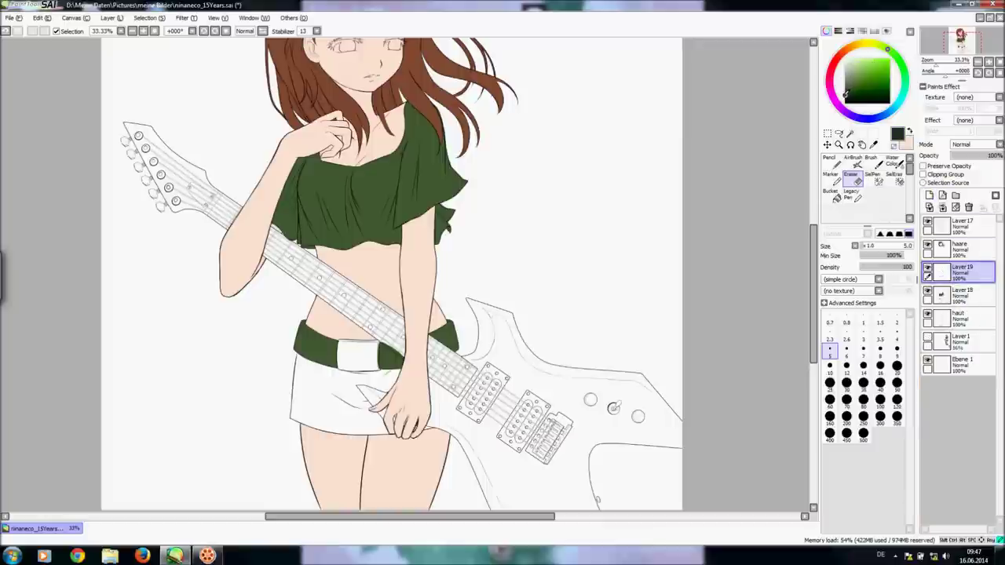
click(845, 99)
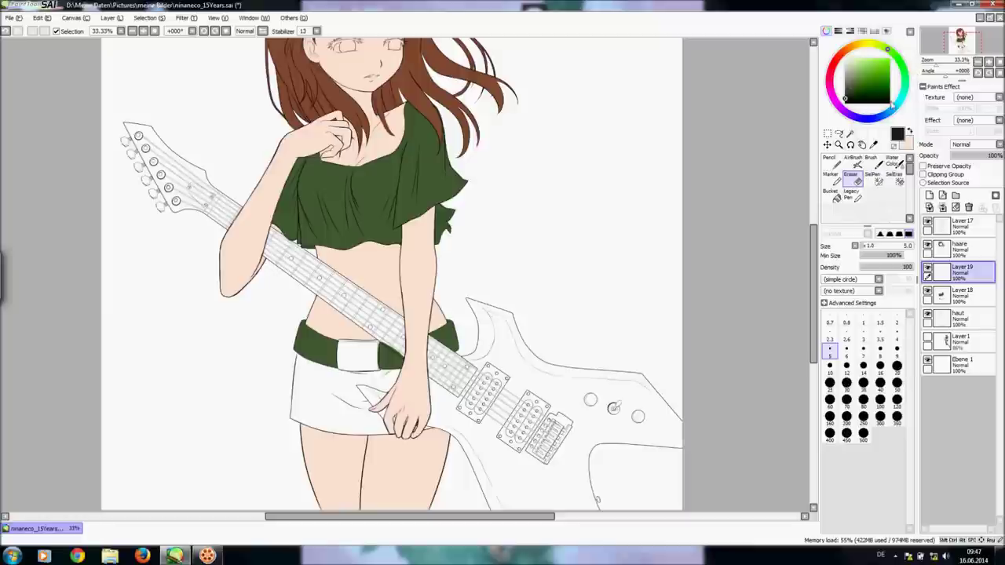
- Choose a very dark brown as the paint colour for the skirt
mouse_move(888, 50)
mouse_down()
mouse_move(864, 45)
mouse_move(854, 60)
mouse_up()
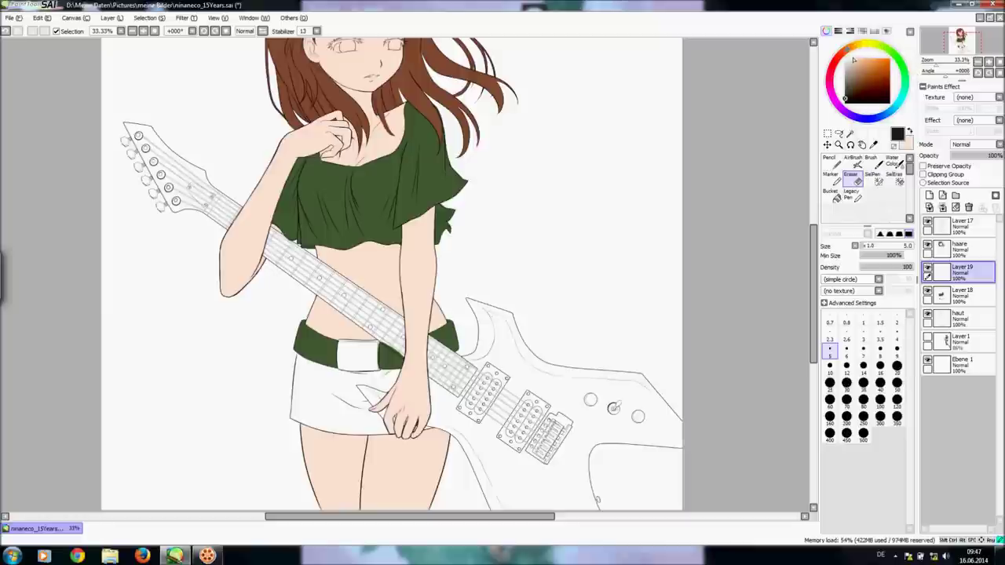
drag(852, 91, 851, 95)
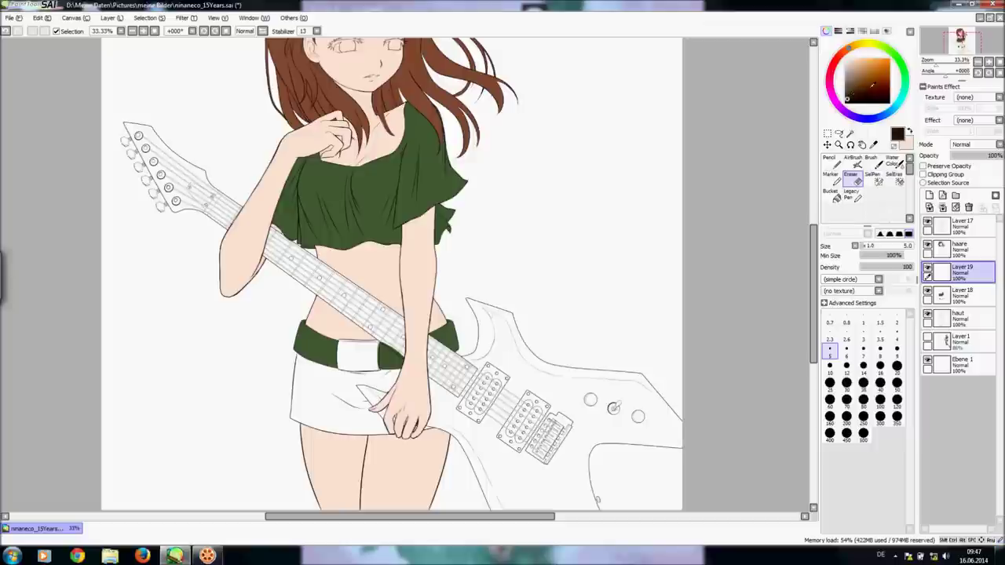
drag(847, 98, 846, 100)
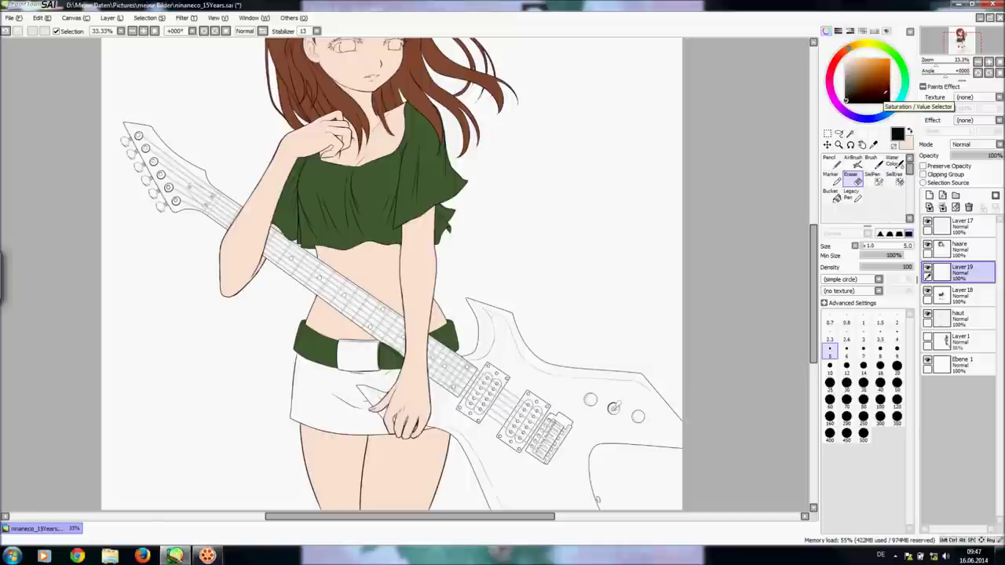
mouse_move(847, 99)
mouse_down()
mouse_move(854, 89)
mouse_move(849, 98)
mouse_up()
- Outline the skirt's outer side edge and the start of its hem in dark brown with the size 10 brush
drag(813, 229, 811, 263)
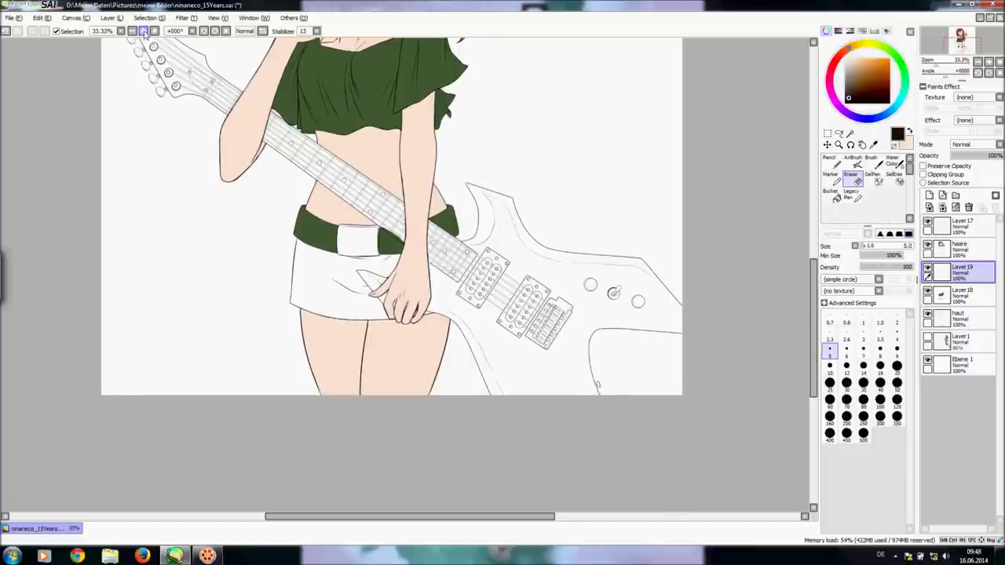
click(143, 30)
click(143, 30)
click(143, 32)
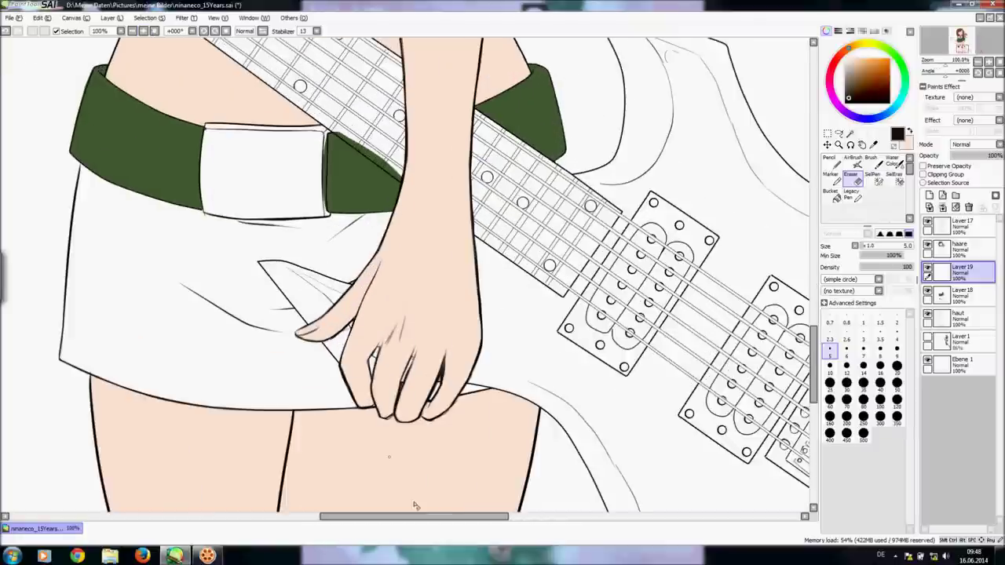
drag(408, 516, 380, 515)
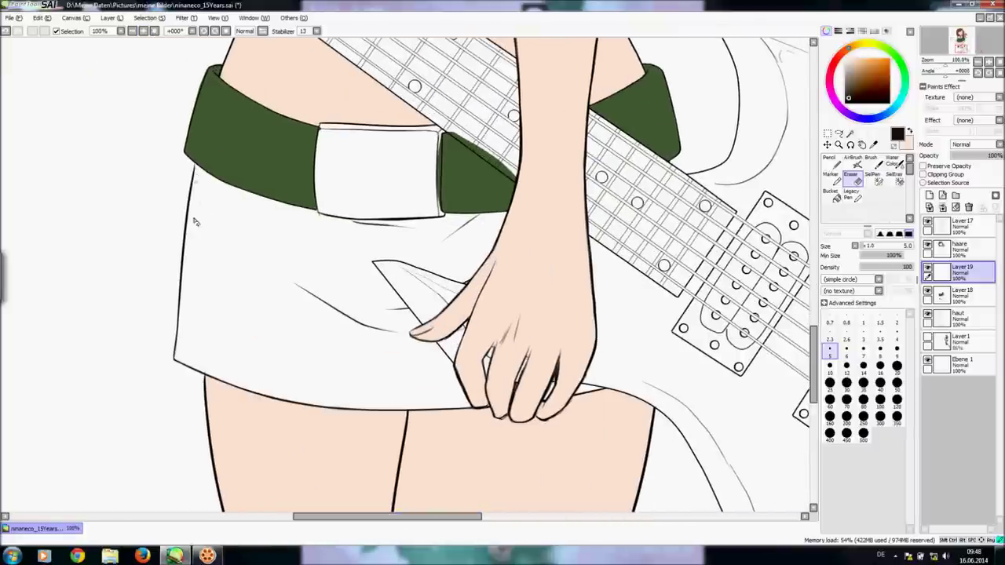
key(b)
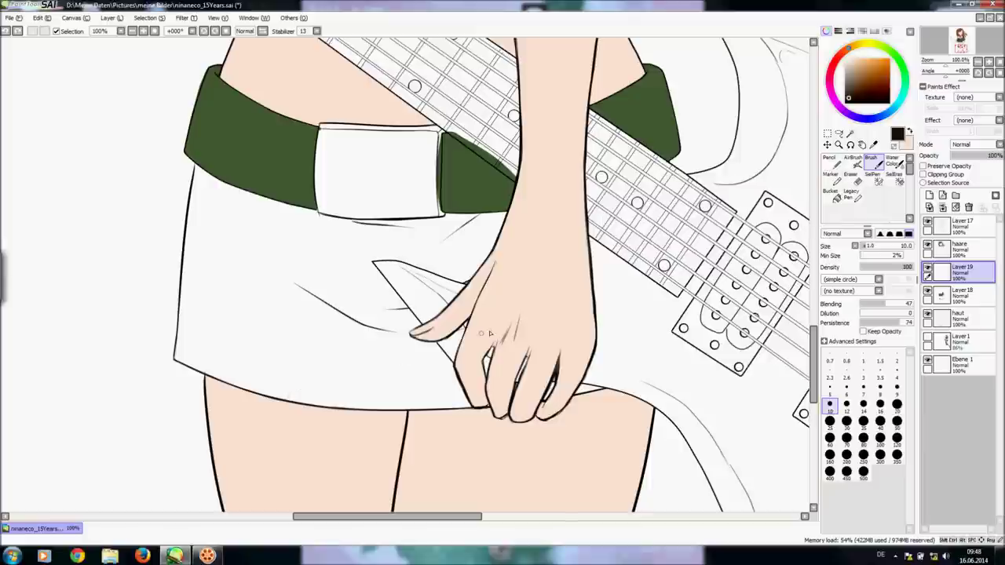
drag(178, 359, 192, 189)
drag(849, 97, 850, 93)
drag(195, 166, 181, 319)
mouse_move(183, 275)
mouse_down()
mouse_move(176, 362)
mouse_move(179, 336)
mouse_move(218, 370)
mouse_move(204, 371)
mouse_move(252, 388)
mouse_up()
- Move Layer19 below the haut layer and outline the skirt's hem, including between and beyond the fingers, with the size 14 brush
drag(962, 272, 969, 302)
mouse_move(196, 368)
mouse_down()
mouse_move(330, 404)
mouse_move(479, 404)
mouse_move(401, 411)
mouse_move(444, 405)
mouse_up()
click(863, 405)
drag(962, 295, 962, 320)
drag(470, 404, 479, 405)
drag(548, 393, 544, 398)
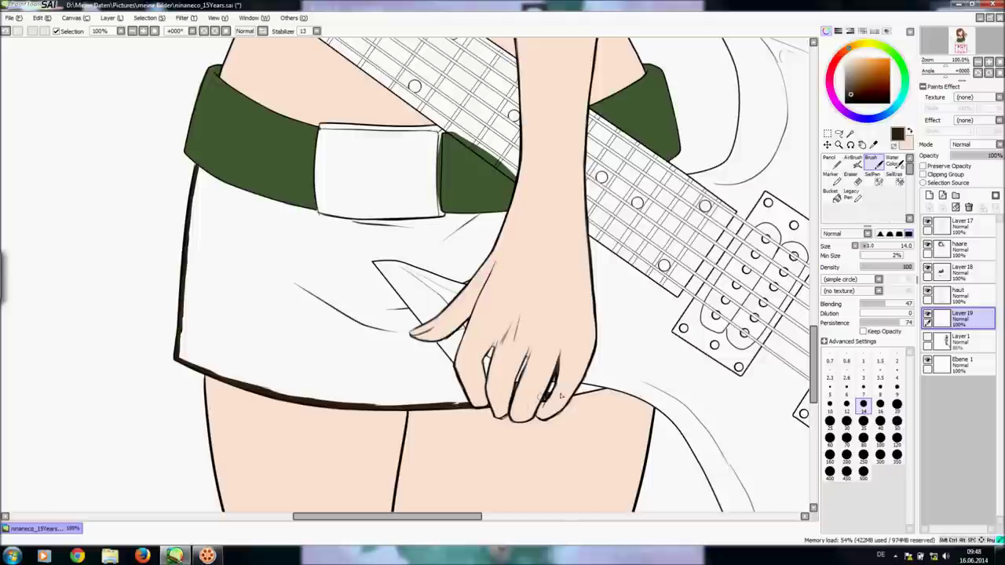
drag(564, 393, 603, 390)
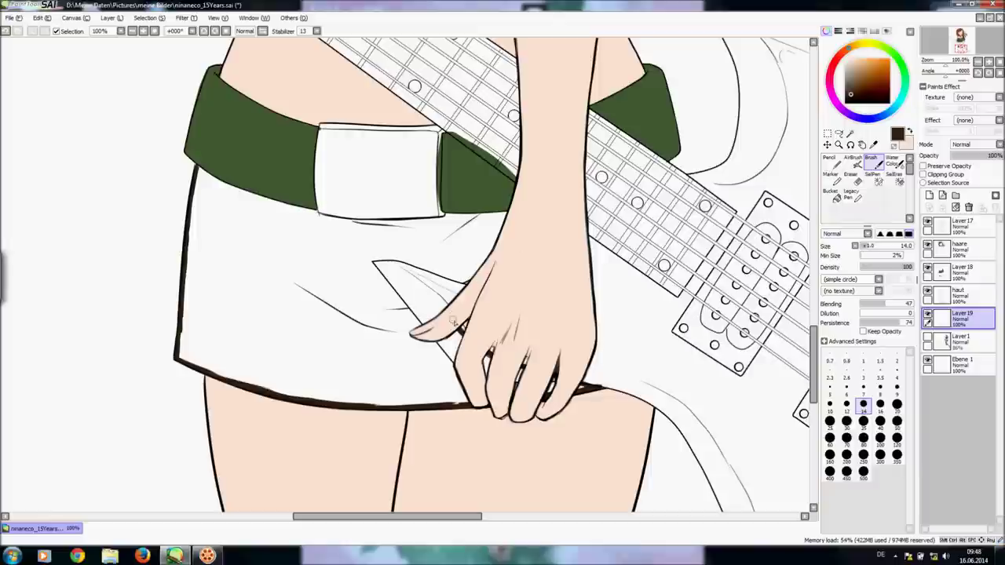
- Outline the skirt's upper edge below the belt, fill the skirt with dark brown using the Bucket, and cover leftover spots with the brush
mouse_move(526, 214)
mouse_down()
mouse_move(397, 222)
mouse_move(299, 210)
mouse_move(236, 185)
mouse_up()
click(833, 195)
click(353, 309)
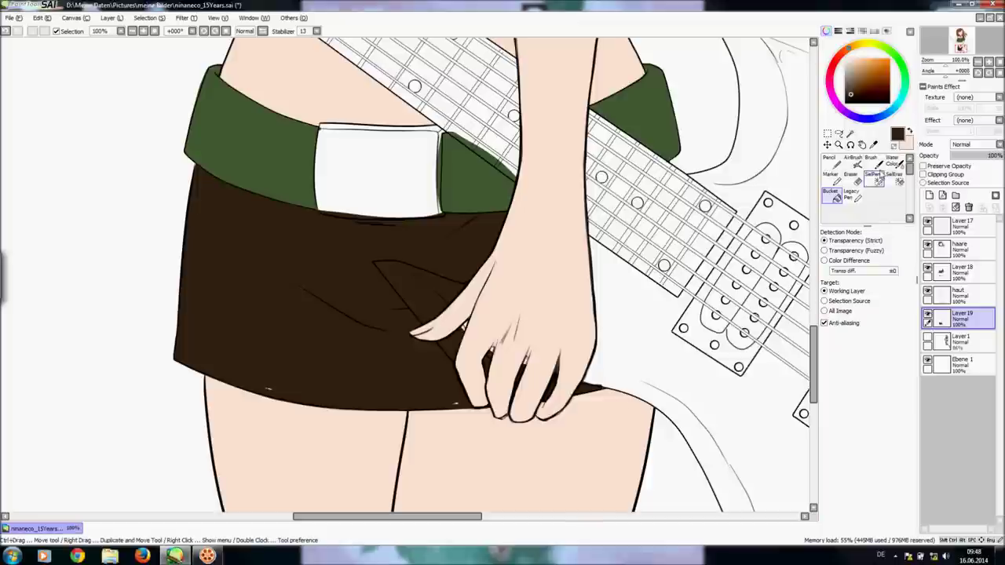
key(b)
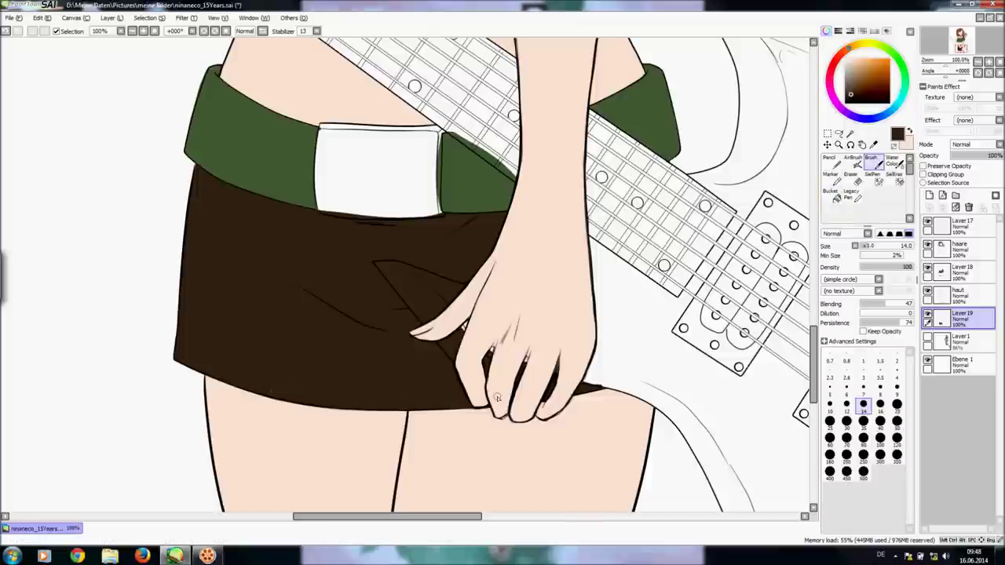
click(132, 31)
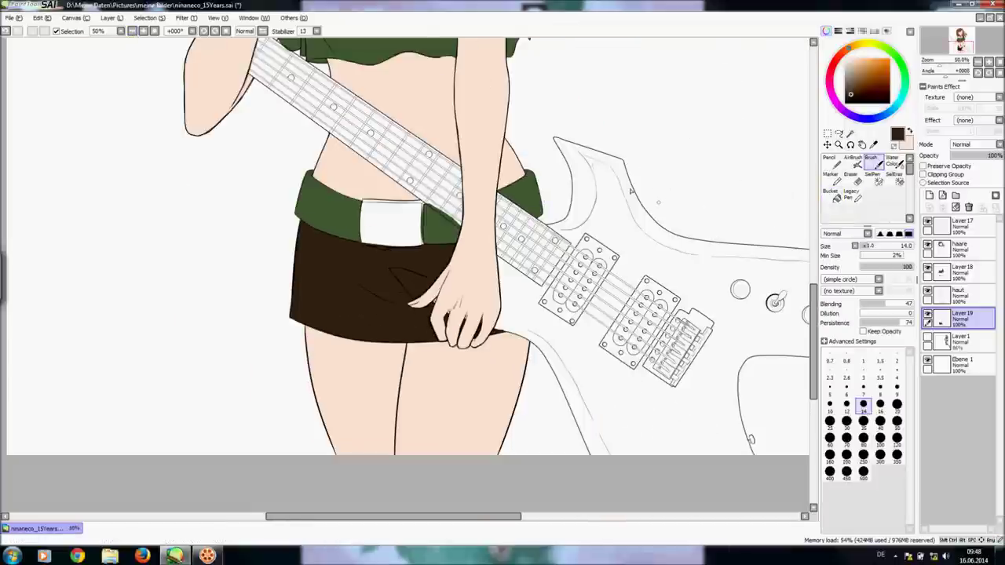
click(143, 31)
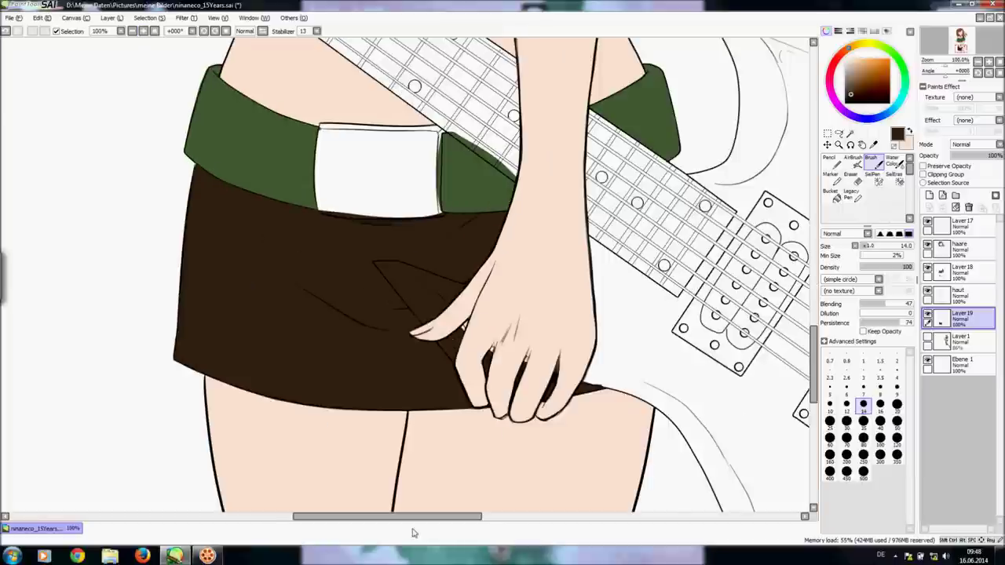
drag(411, 517, 473, 520)
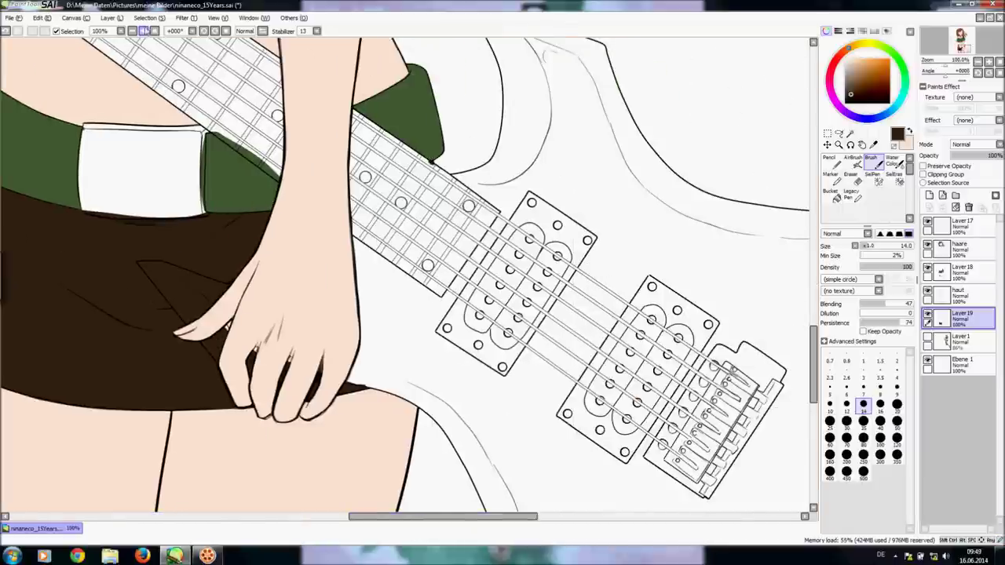
click(143, 30)
key(e)
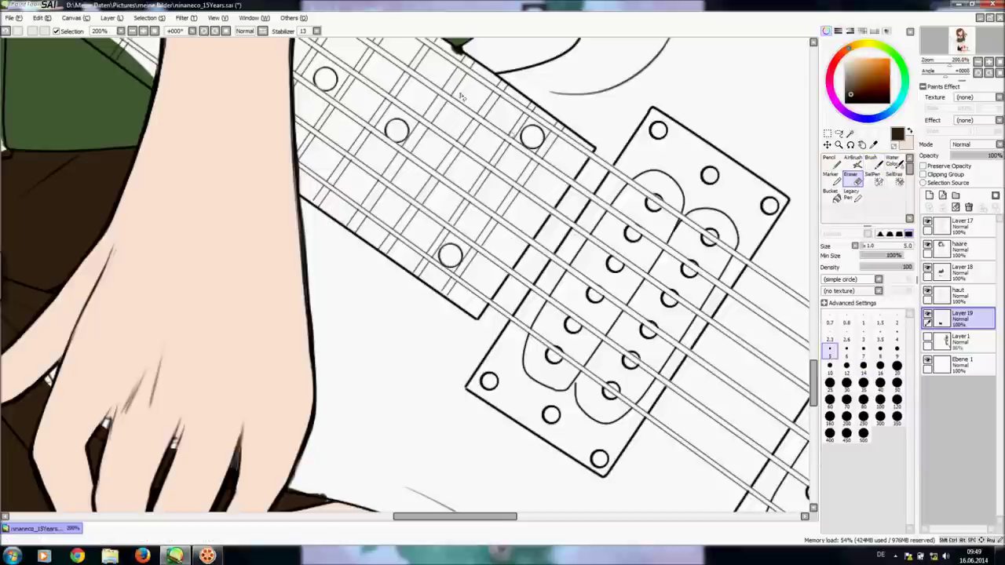
click(132, 32)
drag(436, 516, 394, 513)
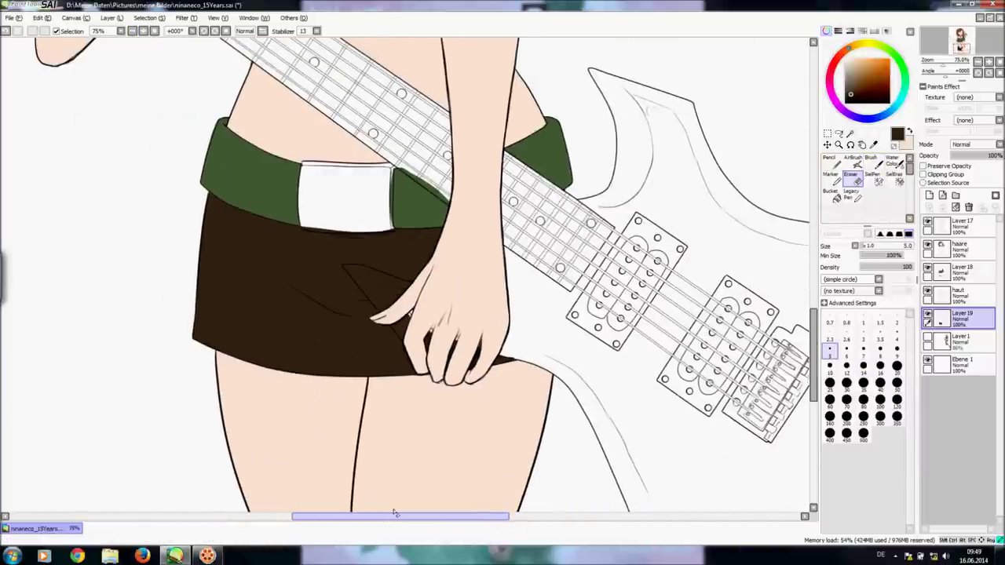
- Adjust the skirt layer's colour with Brightness and Contrast, setting Brightness to -8 and Color Deepen to -53
click(188, 17)
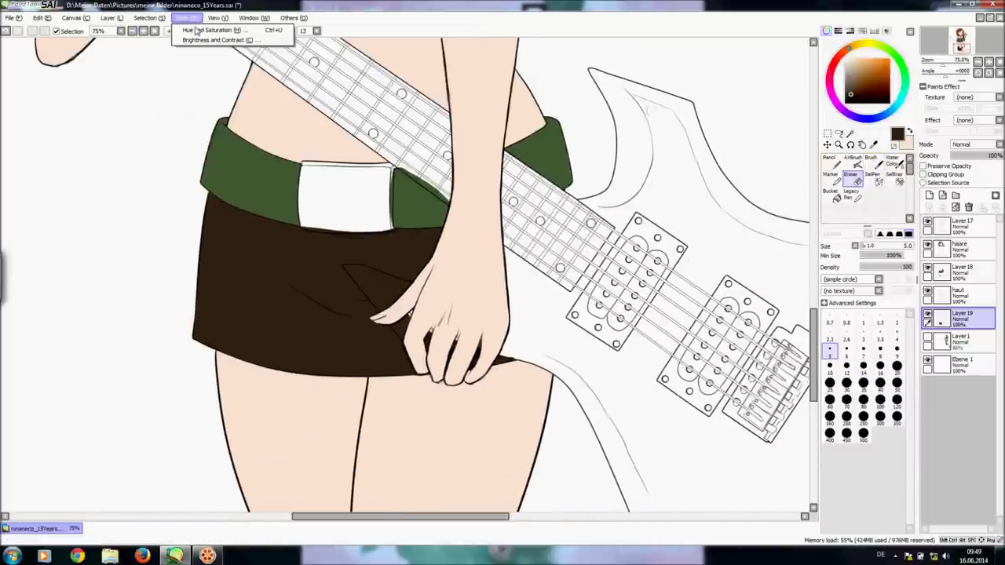
click(206, 40)
mouse_move(717, 116)
mouse_down()
mouse_move(732, 119)
mouse_move(704, 124)
mouse_up()
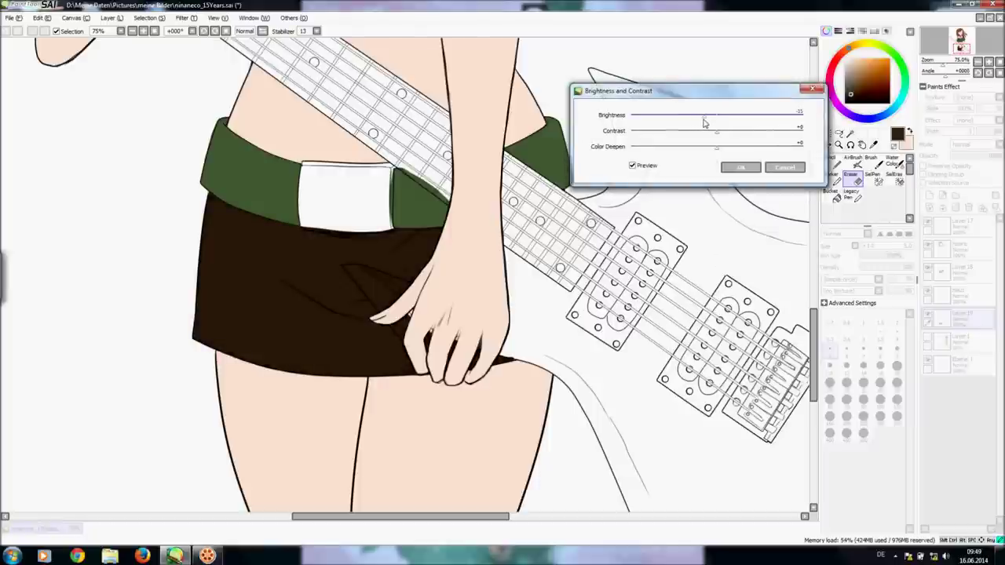
drag(707, 123, 712, 122)
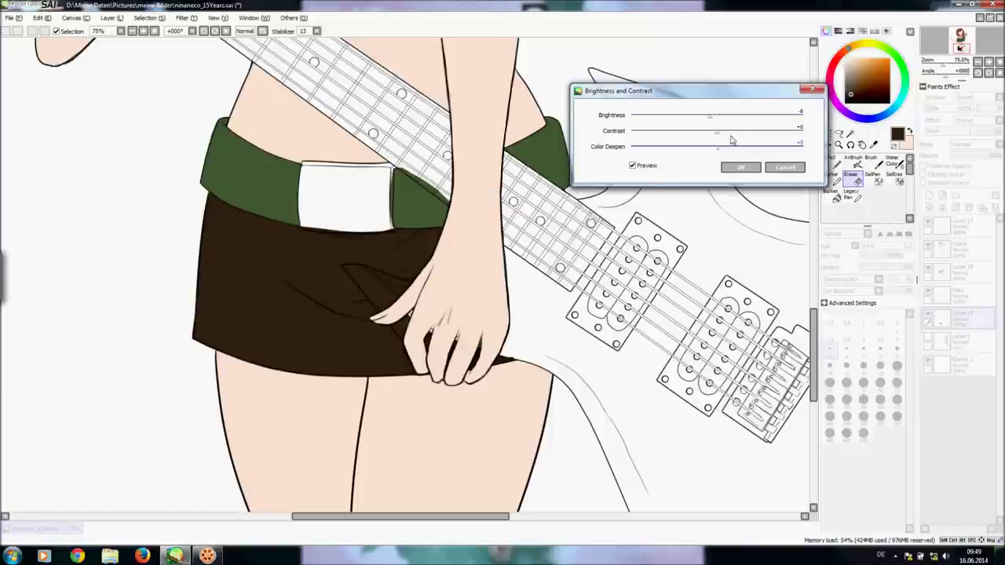
mouse_move(726, 151)
mouse_down()
mouse_move(675, 159)
mouse_move(673, 143)
mouse_move(664, 146)
mouse_move(671, 153)
mouse_up()
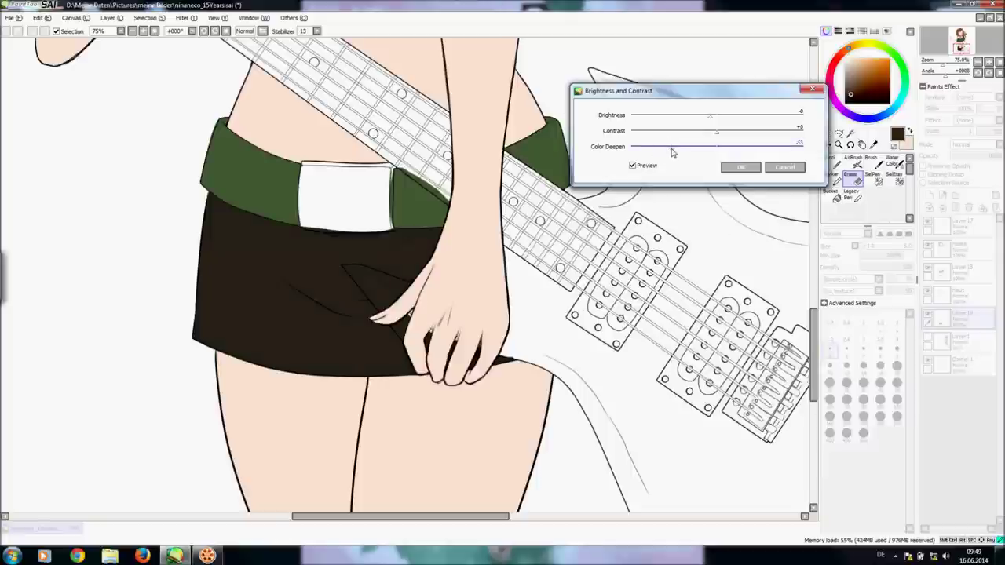
click(740, 167)
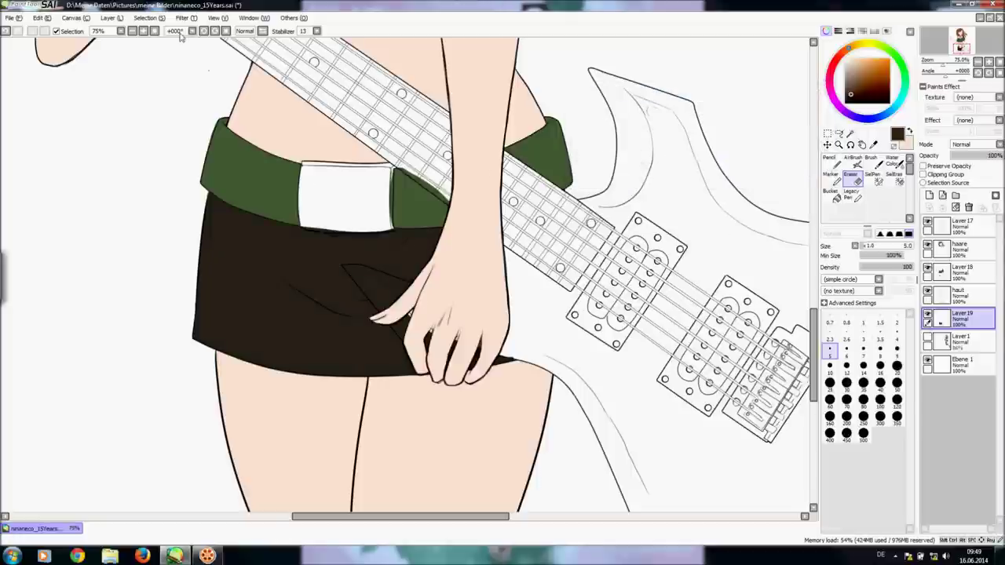
click(133, 31)
drag(813, 330, 811, 235)
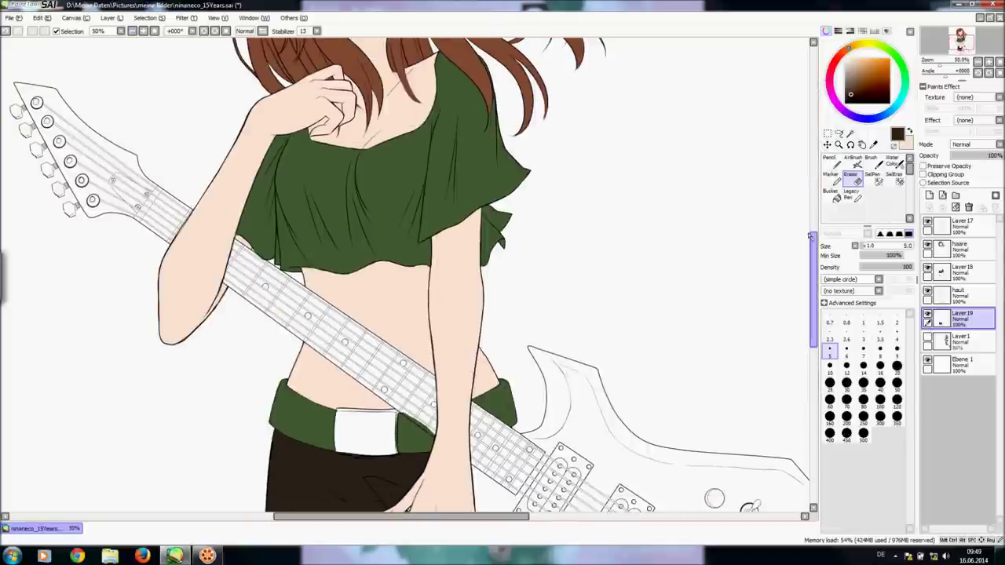
click(133, 31)
mouse_move(816, 285)
mouse_down()
mouse_move(814, 296)
mouse_move(813, 283)
mouse_up()
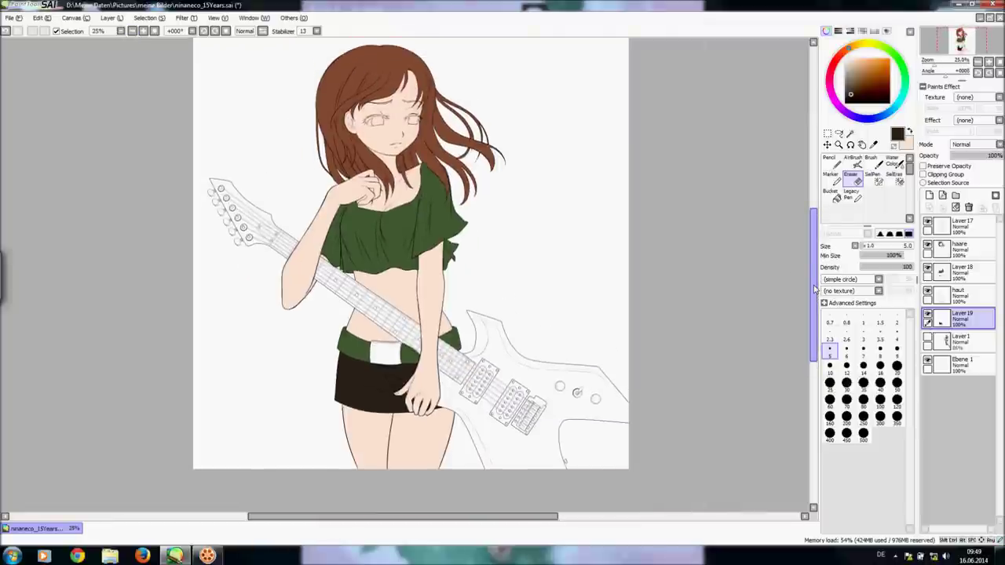
- Sample the brown hair colour and paint both eyebrows on the haare layer with the size 14 brush
click(142, 31)
click(142, 31)
drag(814, 274, 837, 192)
click(143, 31)
click(143, 31)
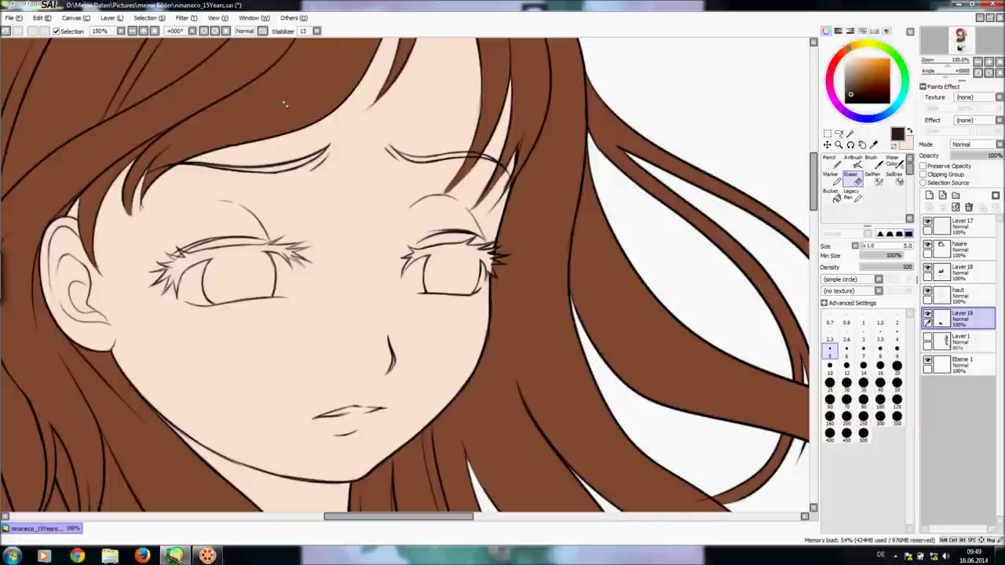
alt+click(285, 110)
click(873, 159)
click(962, 248)
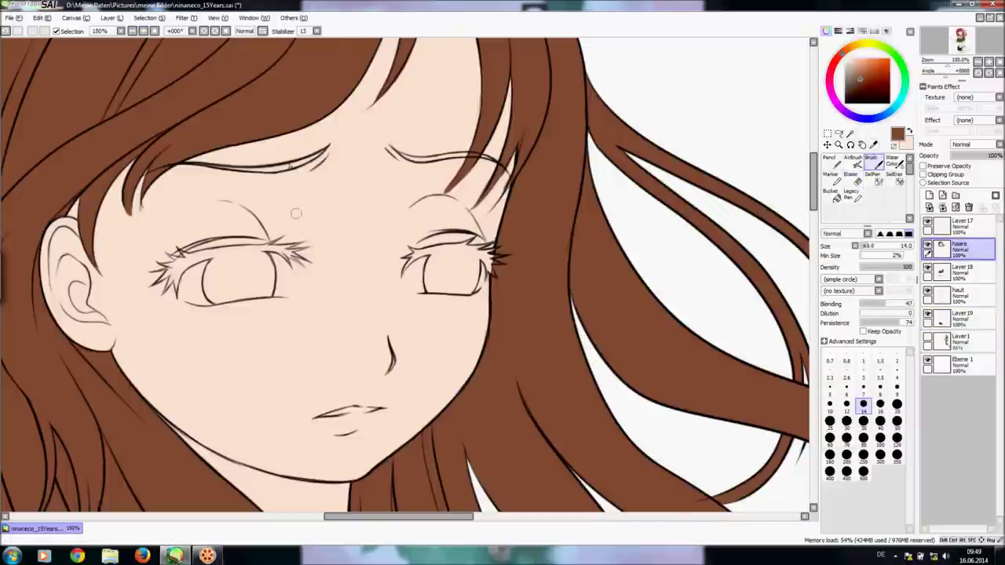
click(203, 30)
click(203, 30)
click(204, 31)
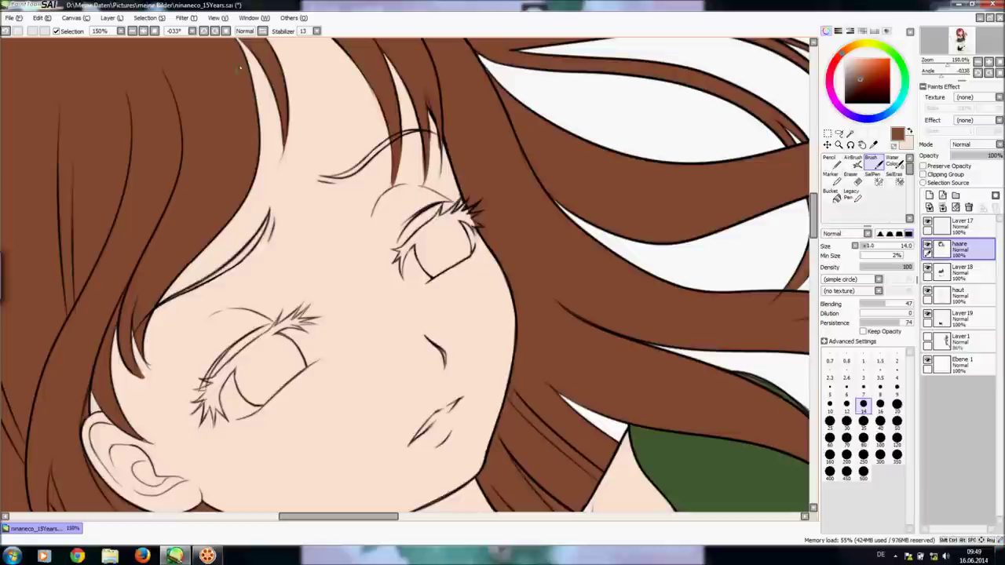
mouse_move(163, 310)
mouse_down()
mouse_move(220, 263)
mouse_move(181, 291)
mouse_move(212, 278)
mouse_move(269, 212)
mouse_move(223, 268)
mouse_up()
mouse_move(350, 165)
mouse_down()
mouse_move(328, 177)
mouse_move(351, 176)
mouse_move(377, 146)
mouse_move(436, 129)
mouse_up()
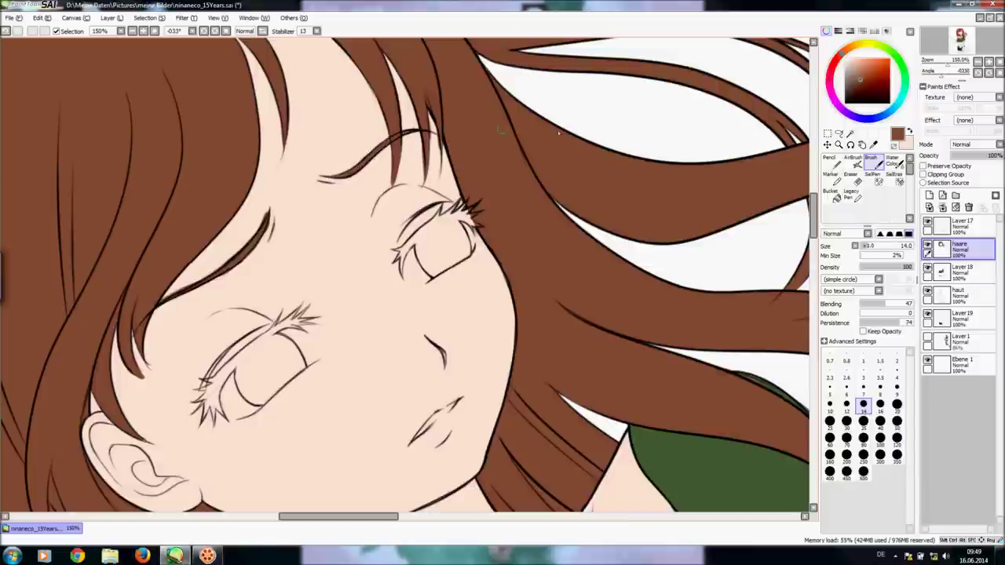
- Erase the brown overlap along the eyebrow nearer the ear with a size 5 eraser, and reset the canvas rotation
key(e)
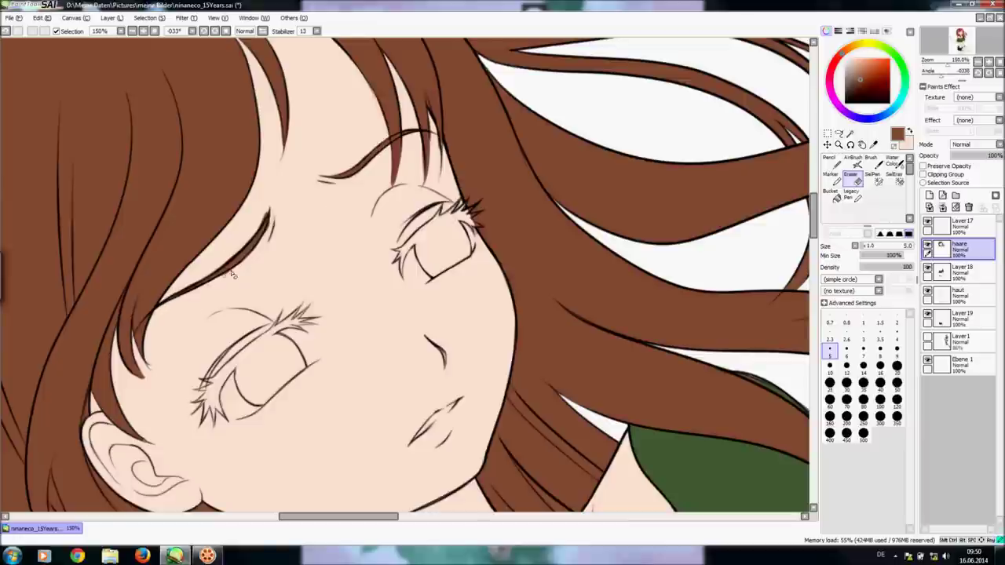
drag(276, 219, 255, 255)
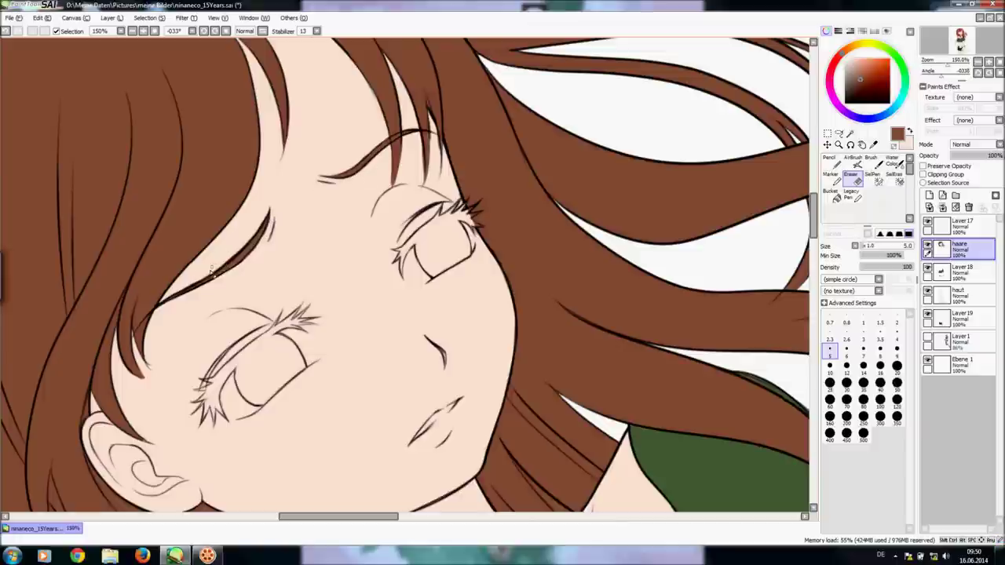
click(225, 31)
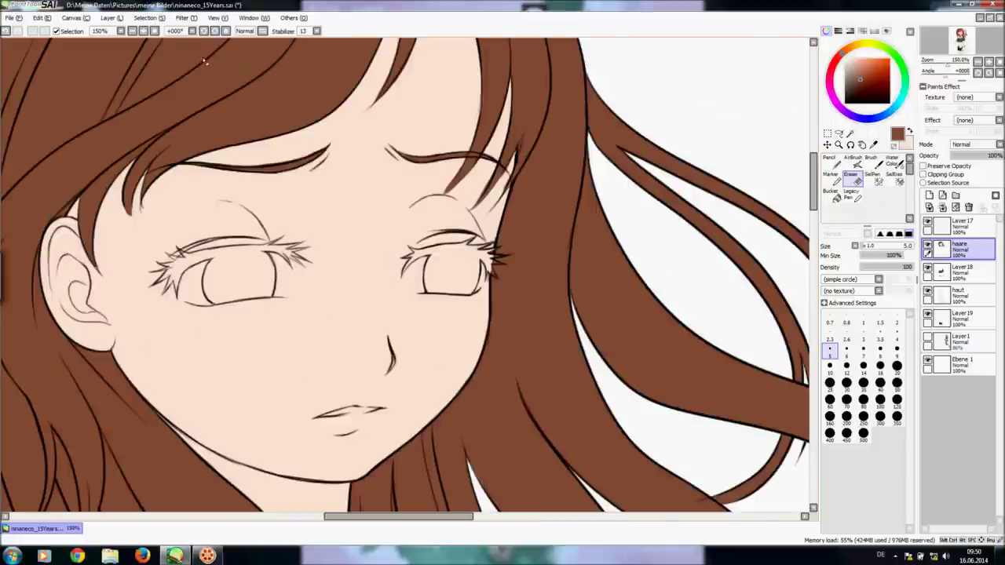
click(132, 31)
click(132, 31)
drag(817, 225, 818, 255)
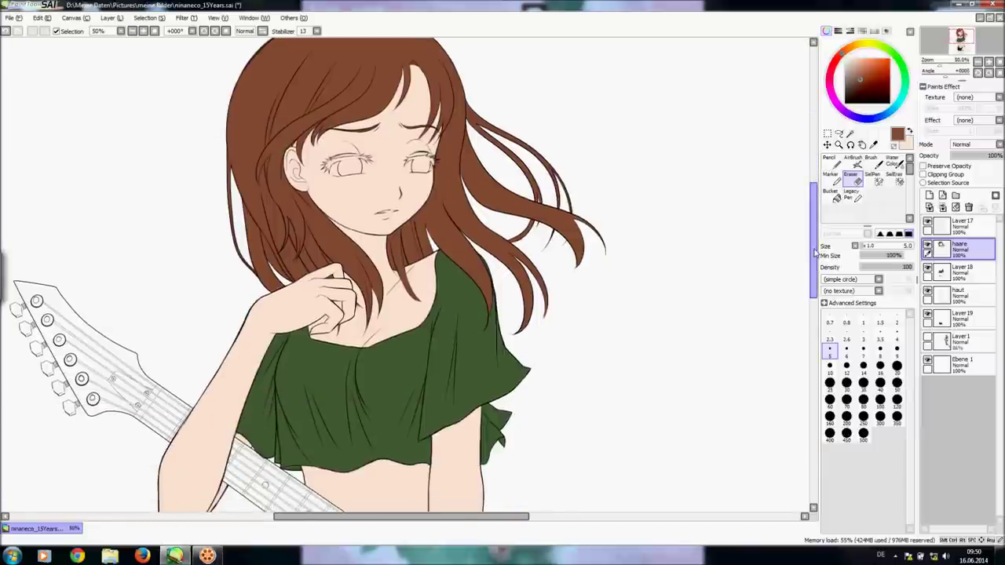
click(132, 30)
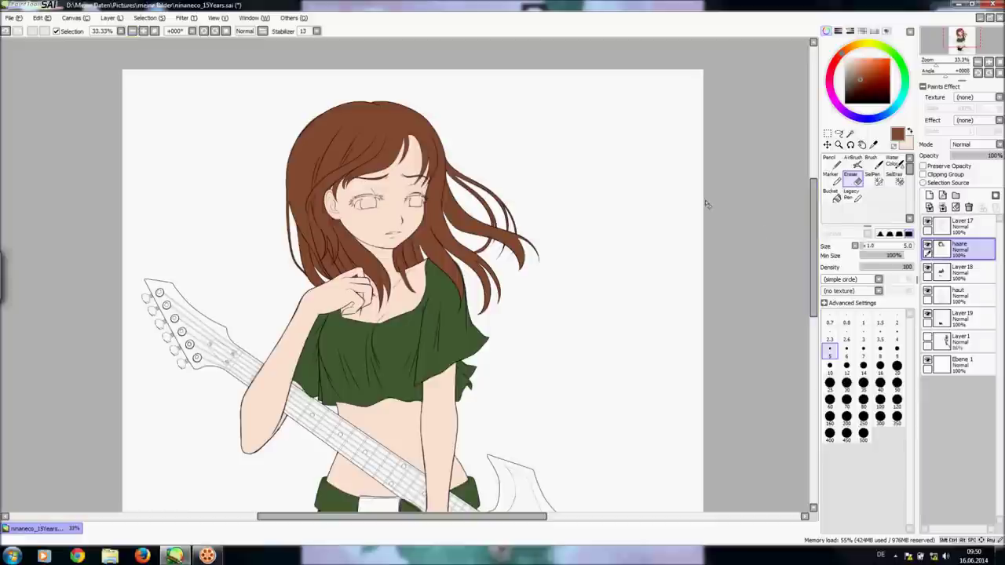
key(minus)
drag(814, 251, 815, 290)
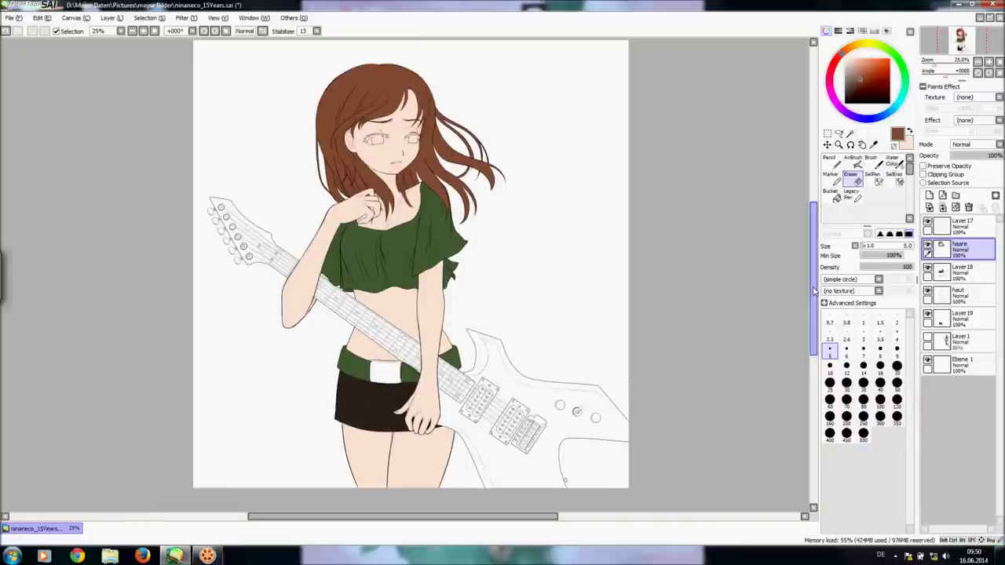